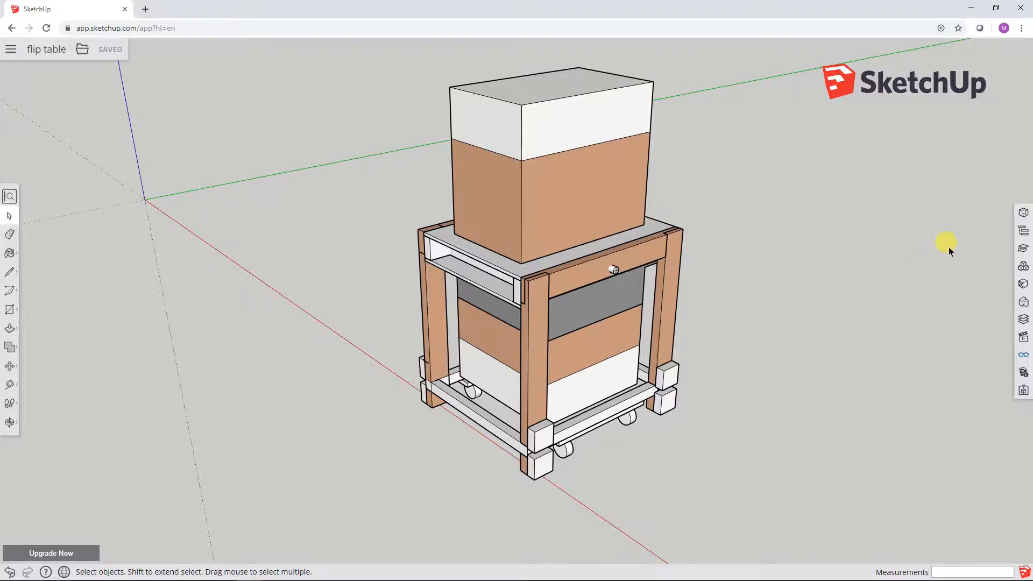
Turn on the display of hidden objects and unhide the tall upright slab standing behind the flip table.
left_click(1023, 355)
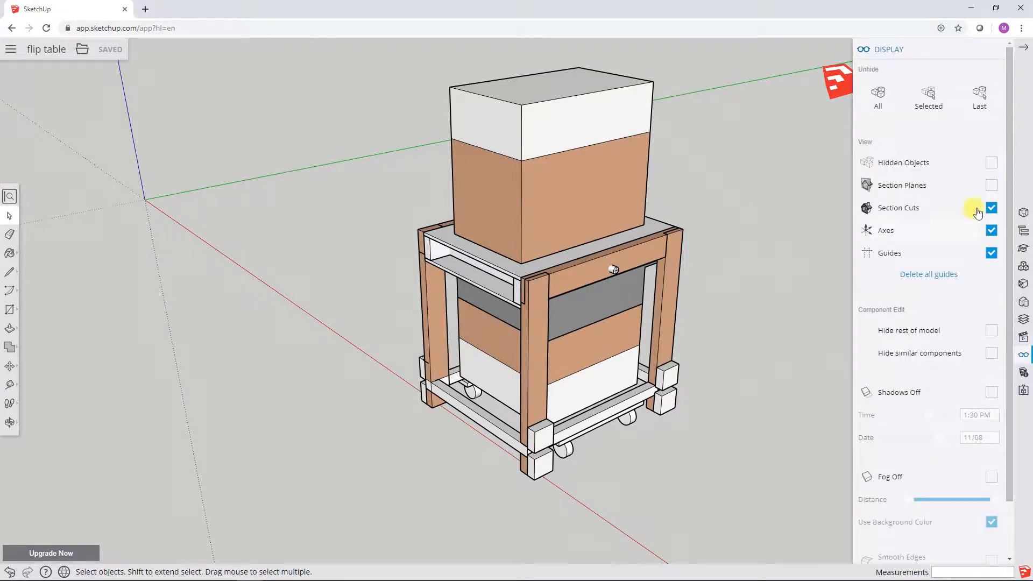
left_click(989, 164)
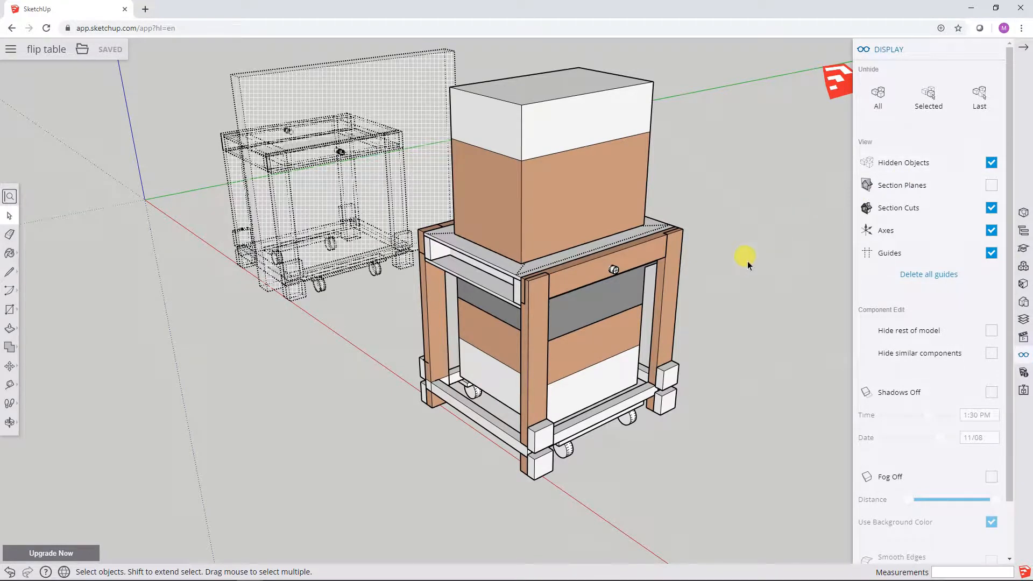
middle_click_drag(730, 210, 776, 218)
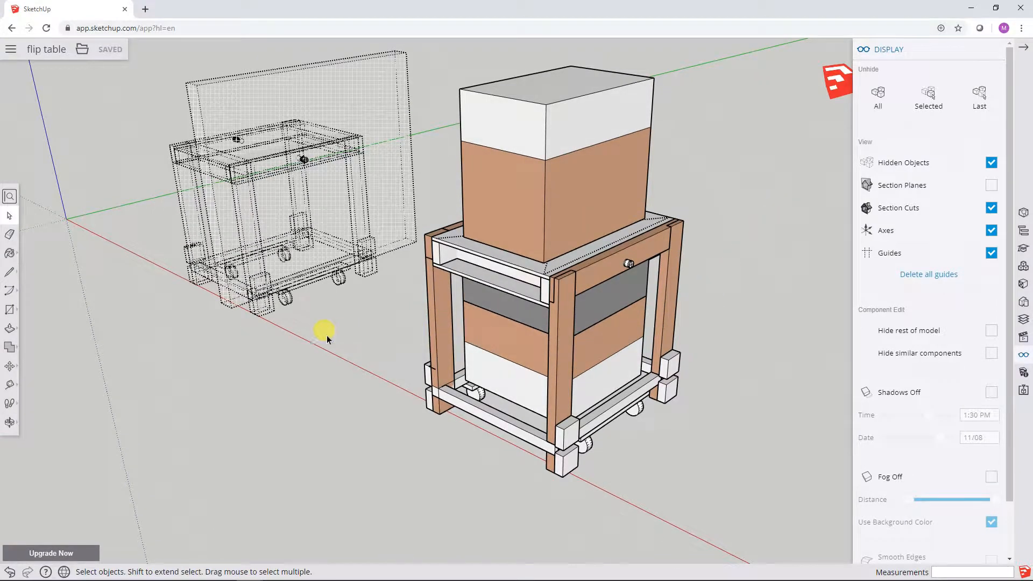
left_click(225, 97)
right_click(225, 97)
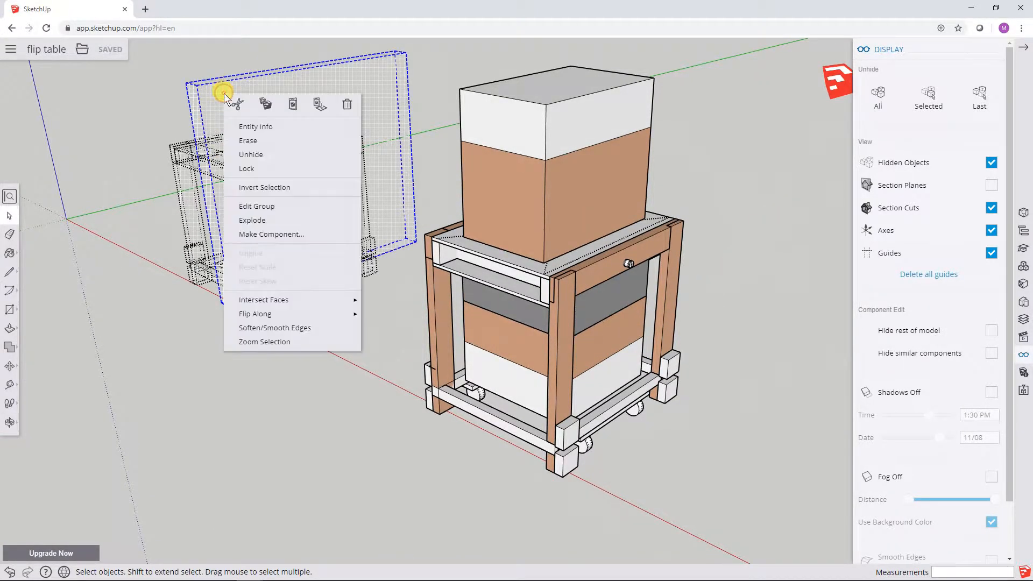
left_click(249, 155)
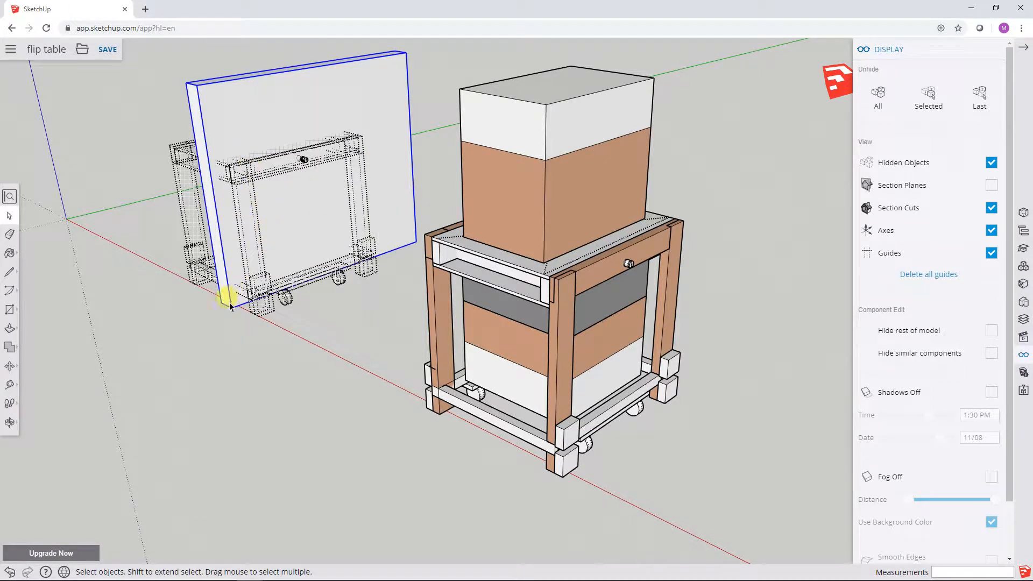
Move the upright slab about 4' 1" along the red axis toward the flip table, and turn off the display of hidden objects.
left_click(9, 365)
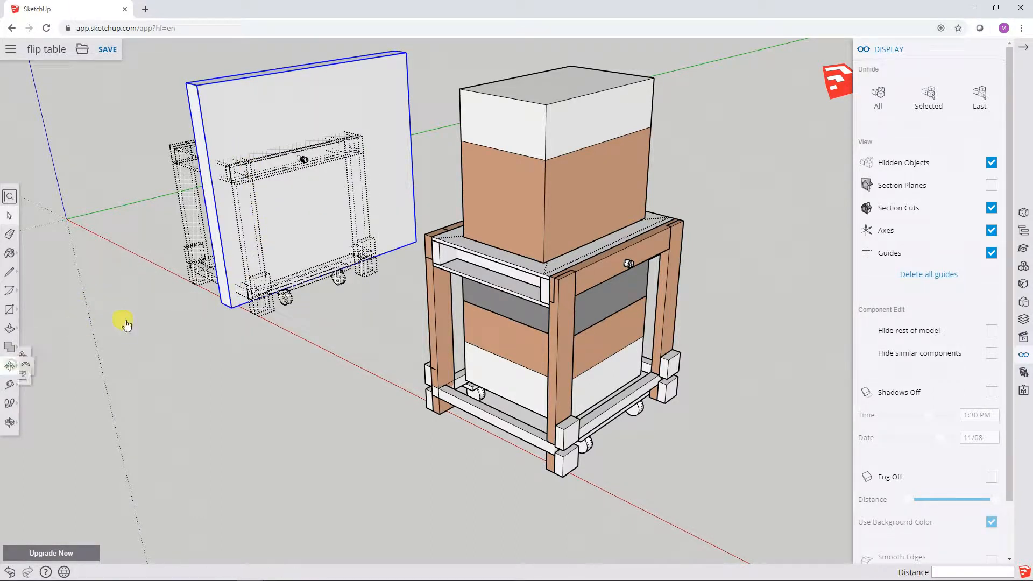
left_click(231, 307)
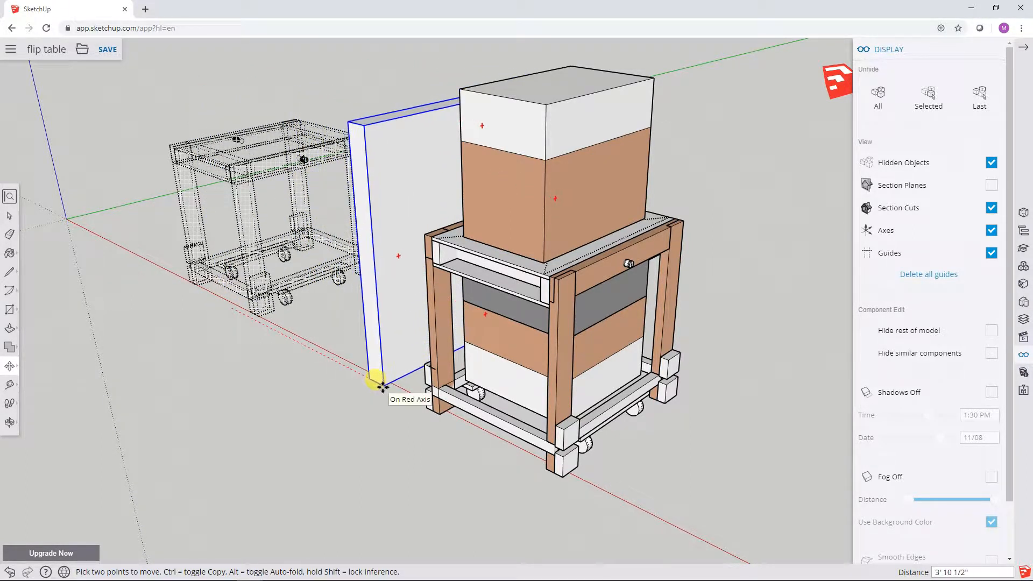
left_click(393, 388)
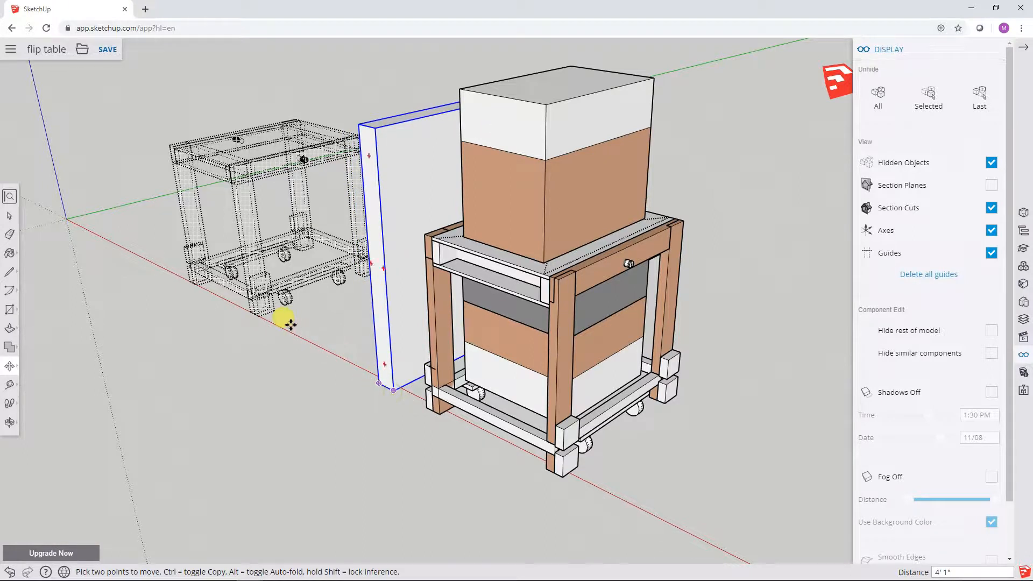
left_click(991, 162)
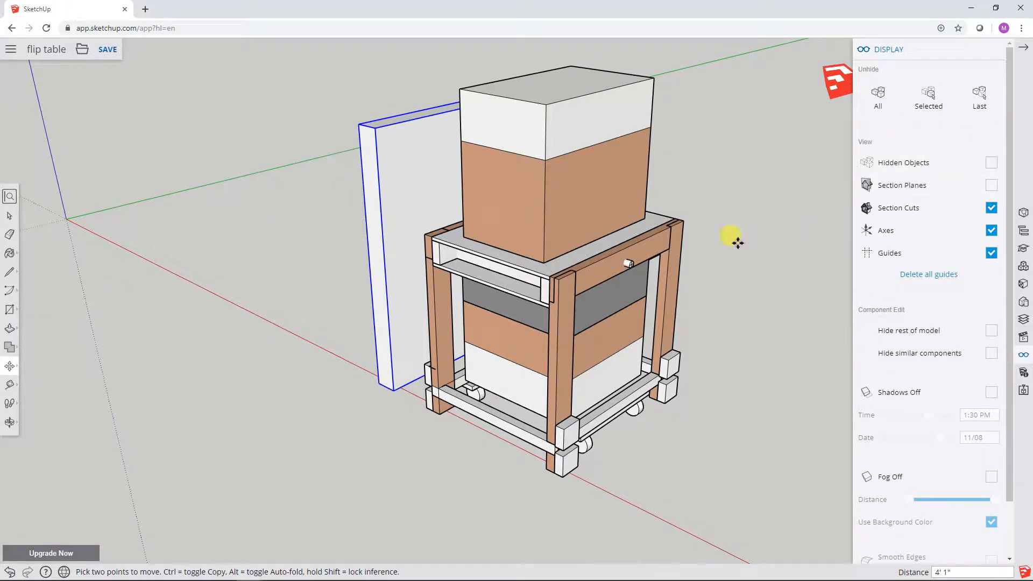
left_click(10, 217)
left_click(143, 225)
Measure the upright slab's height along its front vertical edge with the Tape Measure.
middle_click_drag(145, 226, 333, 204)
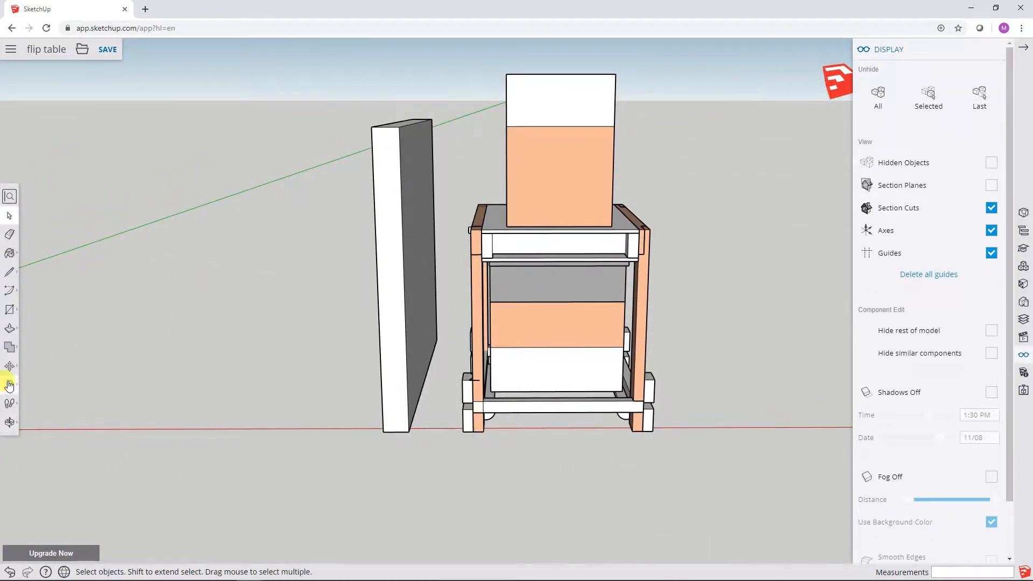
left_click(9, 384)
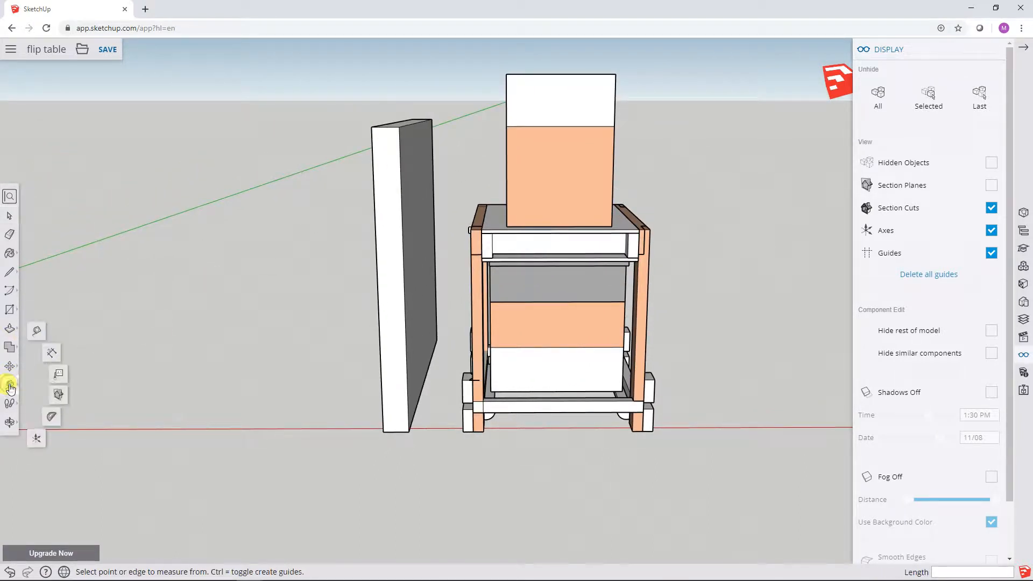
left_click(38, 340)
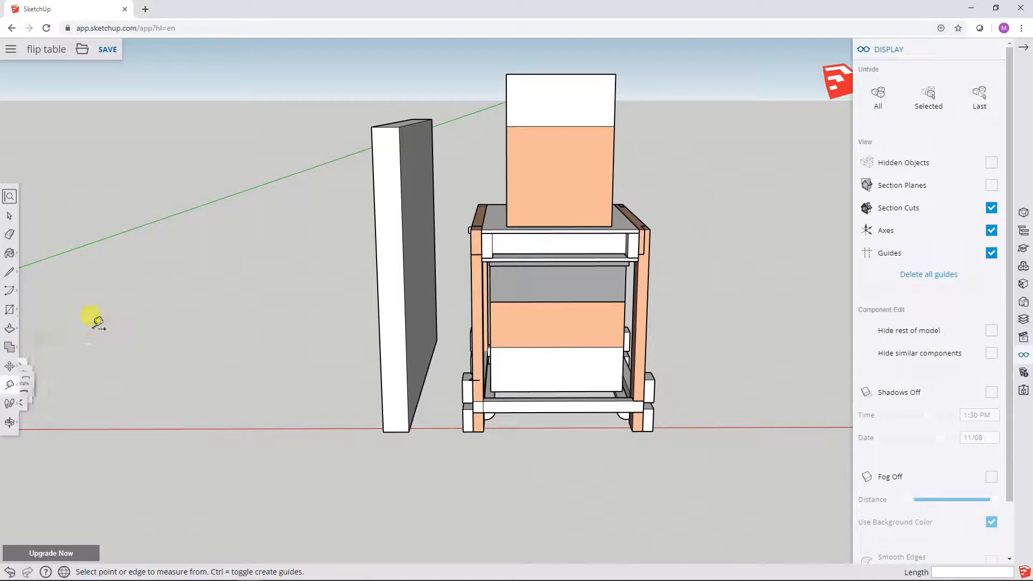
left_click(383, 432)
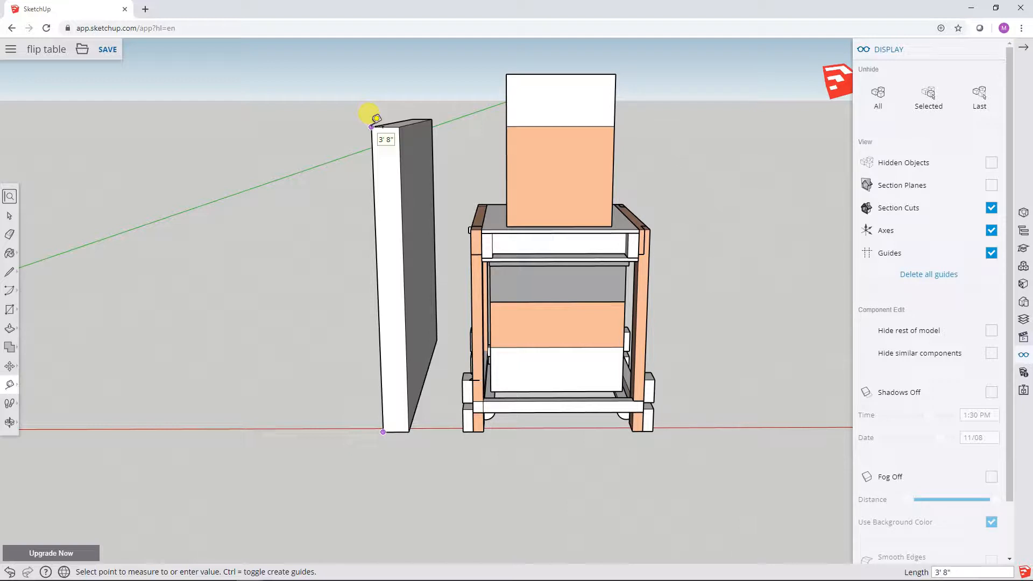
left_click(9, 216)
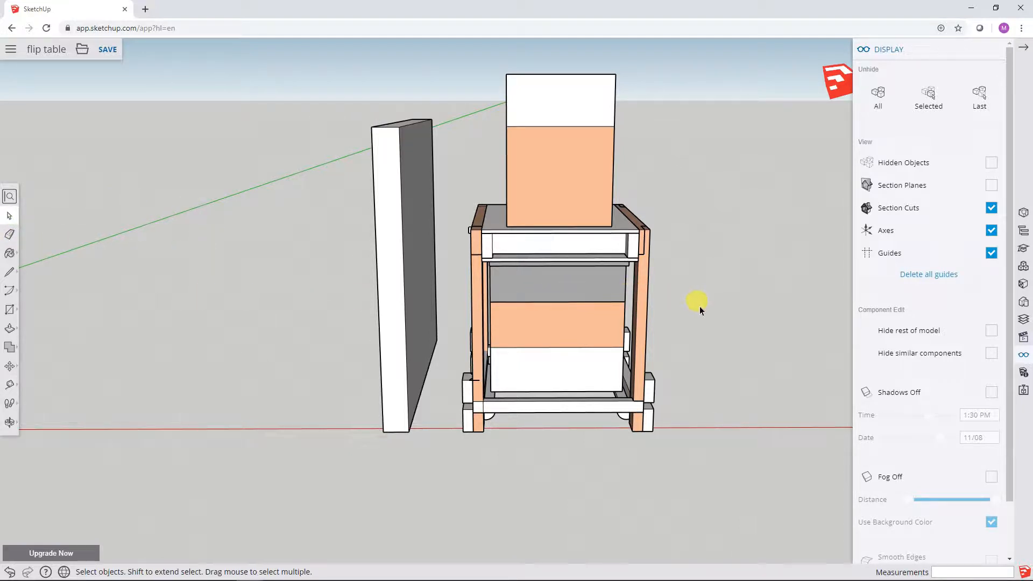
Move the upright slab 8" along the red axis so its bottom corner meets the flip table's outer foot block.
mouse_move(698, 307)
middle_mouse_down()
mouse_move(721, 301)
mouse_move(708, 305)
middle_mouse_up()
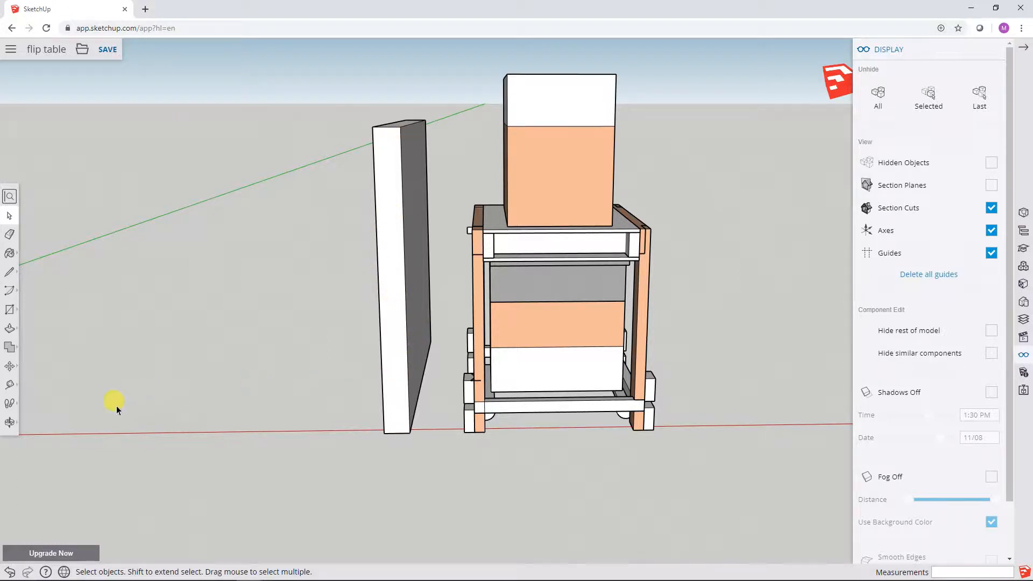
left_click(393, 315)
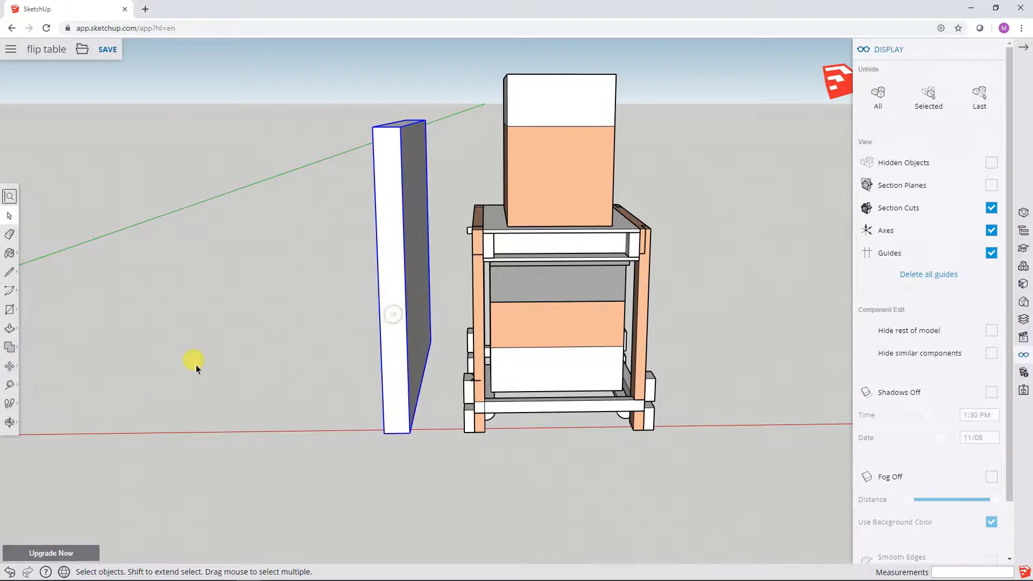
left_click(10, 366)
left_click(36, 344)
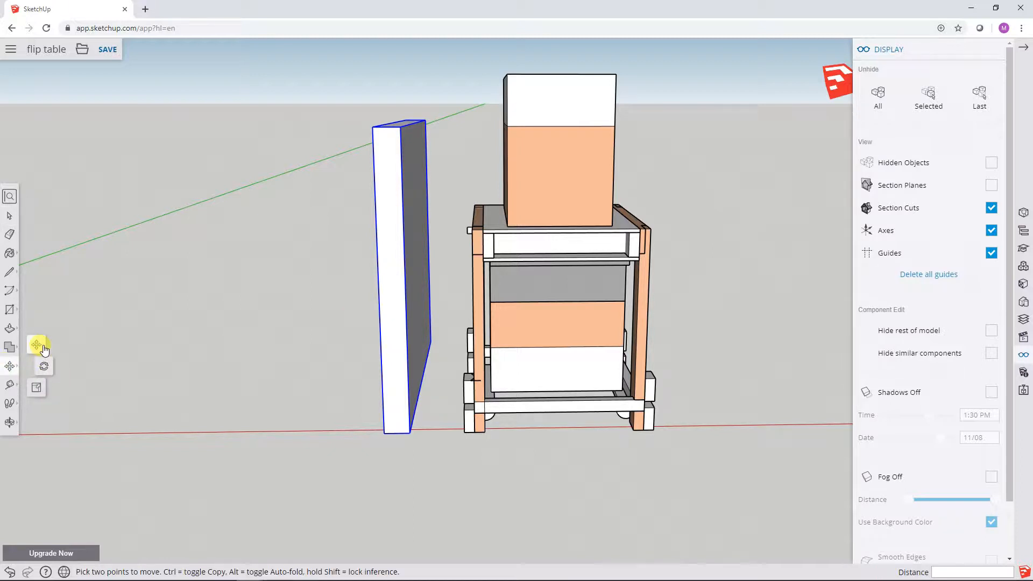
left_click(406, 430)
left_click(463, 432)
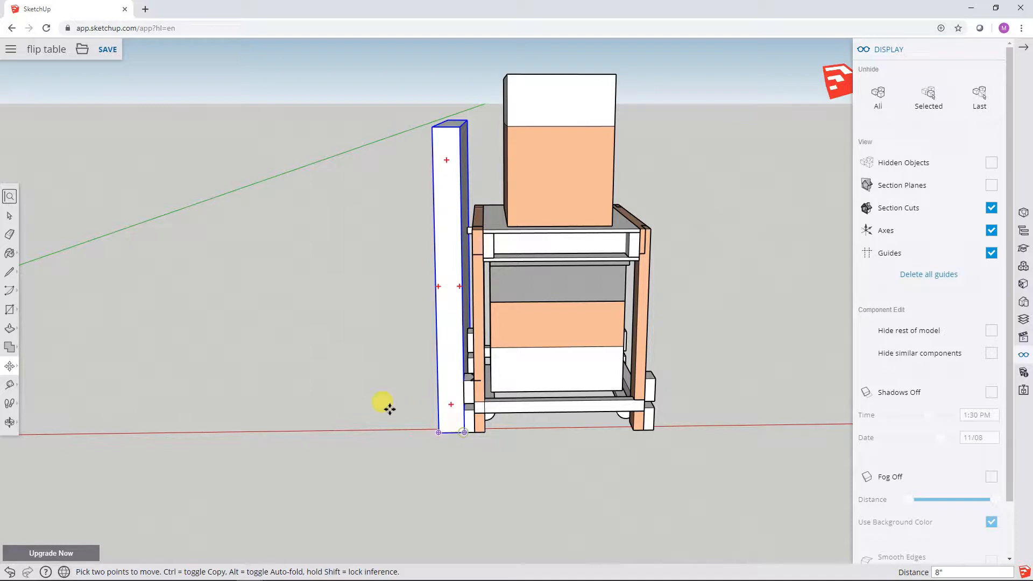
left_click(11, 217)
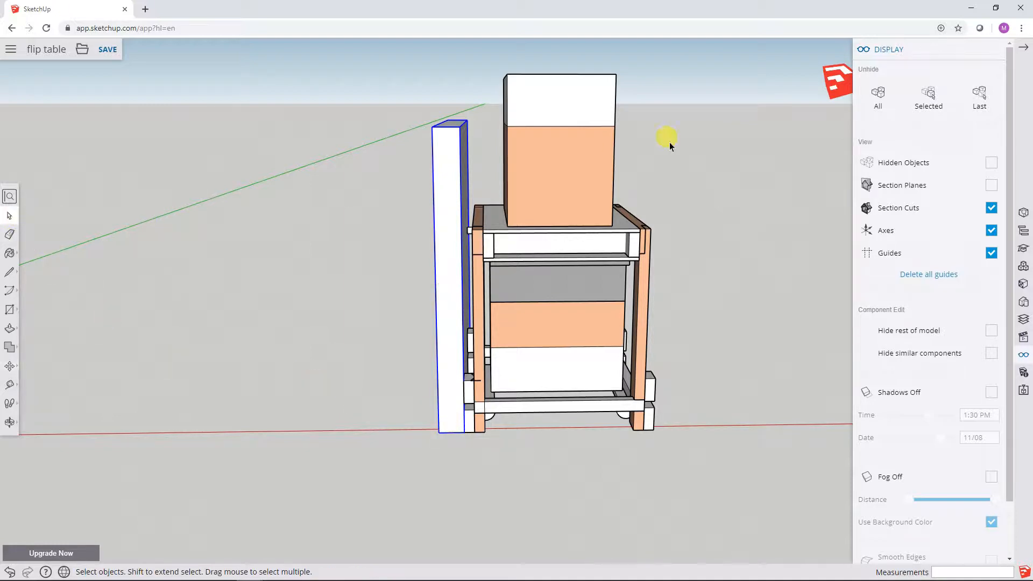
Rotate the flip-top group with its upper and lower boxes 180° about the center of the pivot rod in the table's side rail.
middle_click_drag(806, 223, 434, 194)
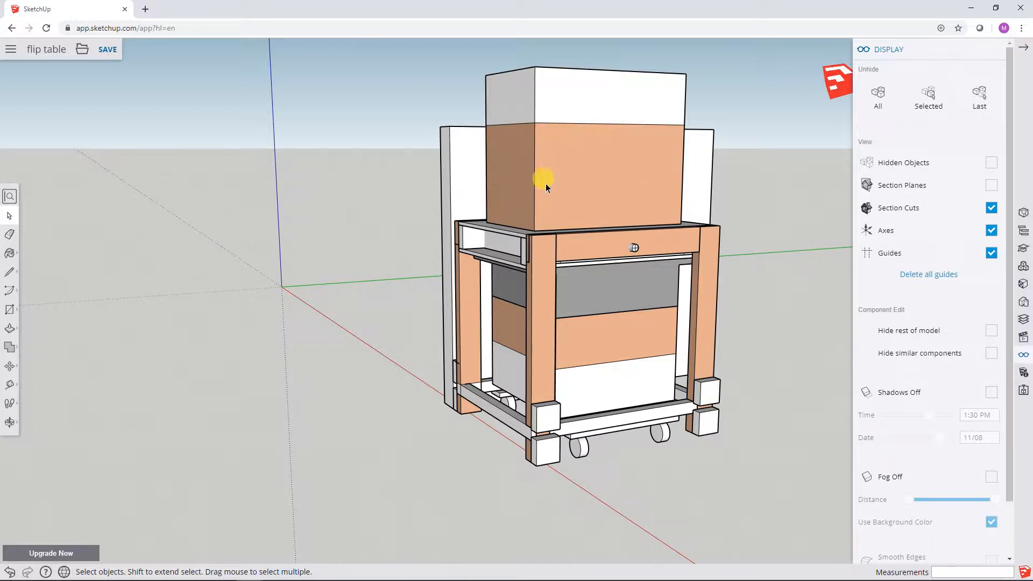
middle_click_drag(452, 156, 429, 168)
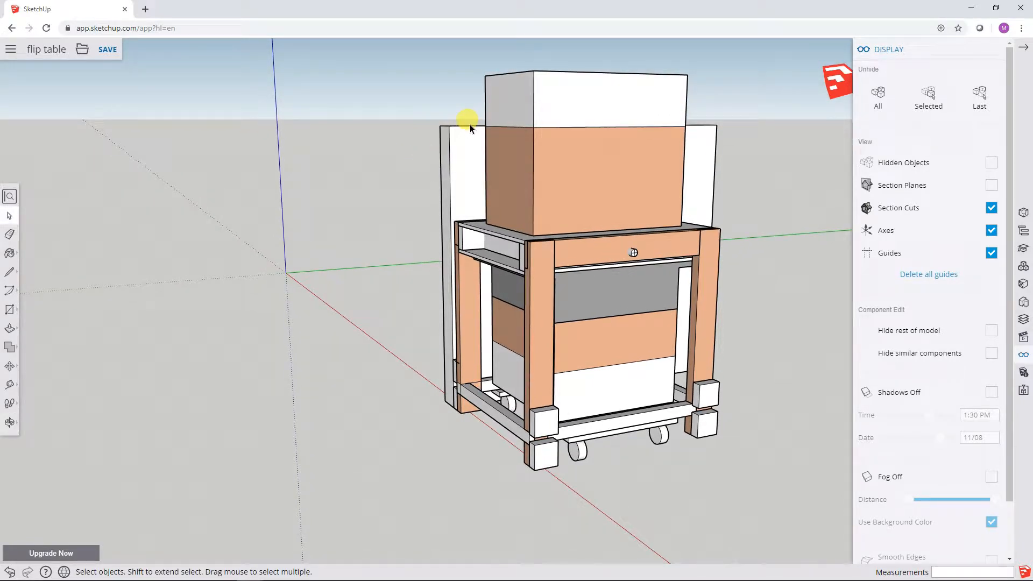
left_click(597, 173)
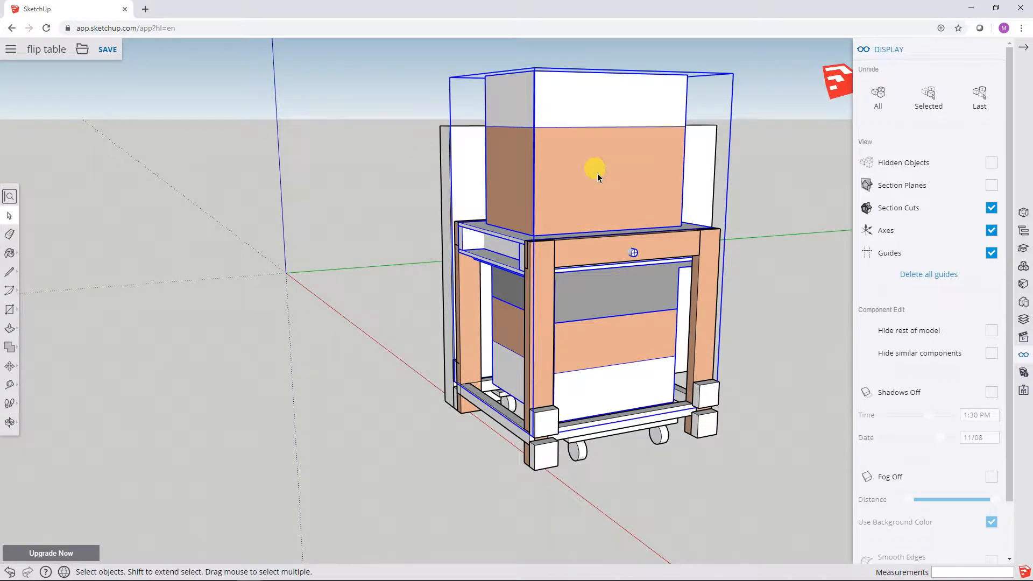
middle_click_drag(781, 186, 644, 216)
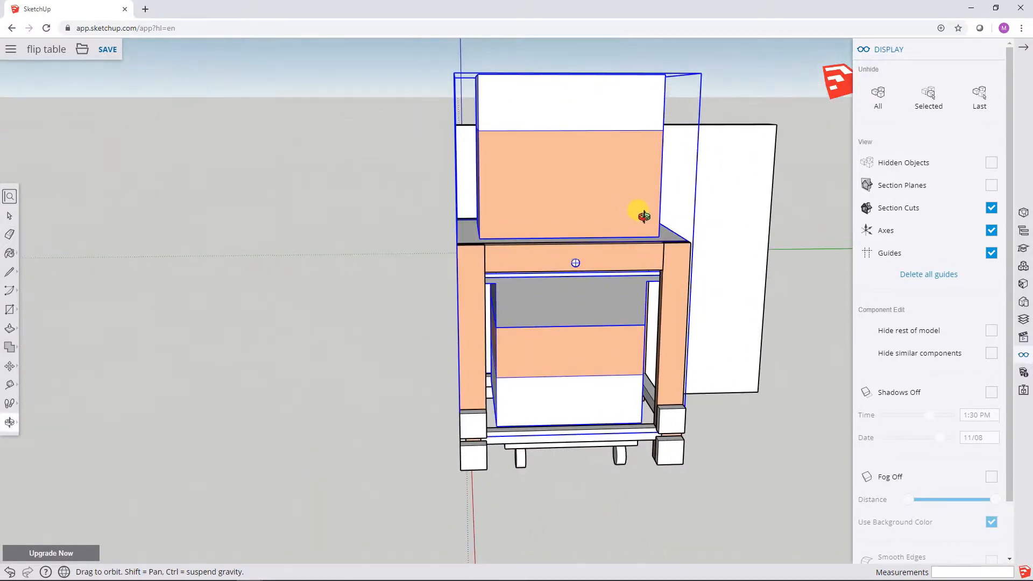
scroll(585, 267, "up", 5)
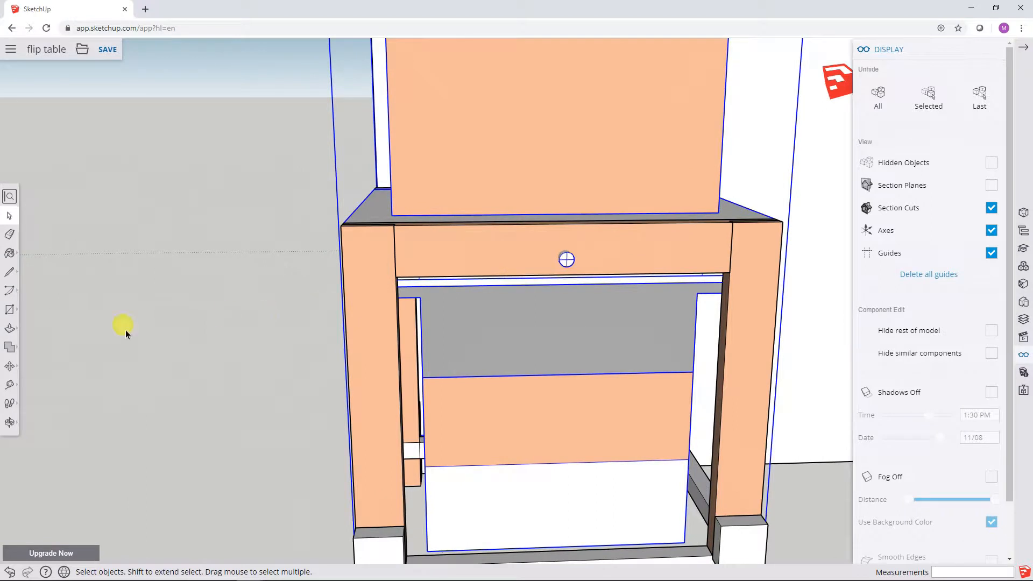
left_click(12, 375)
left_click(40, 363)
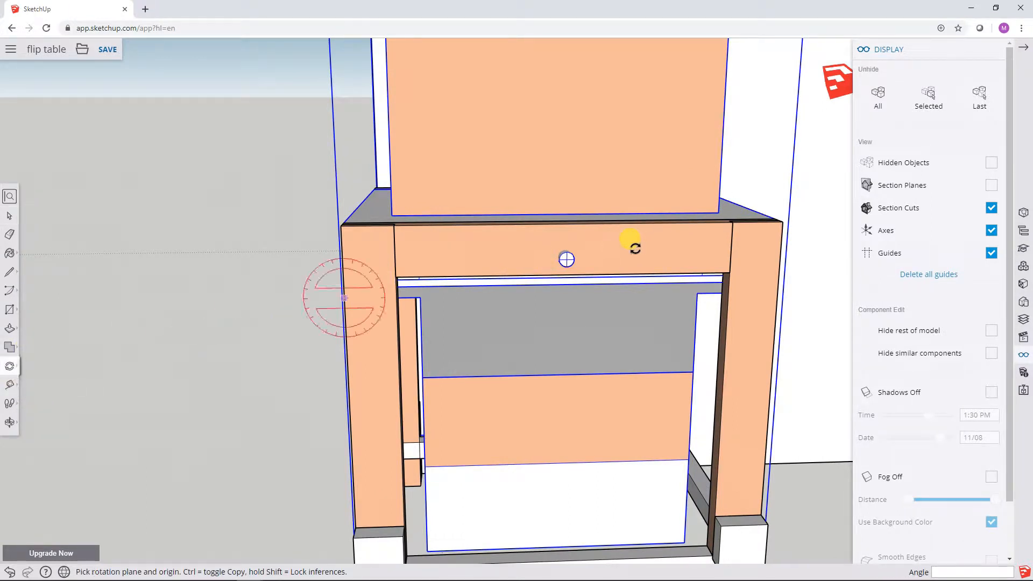
left_click(566, 260)
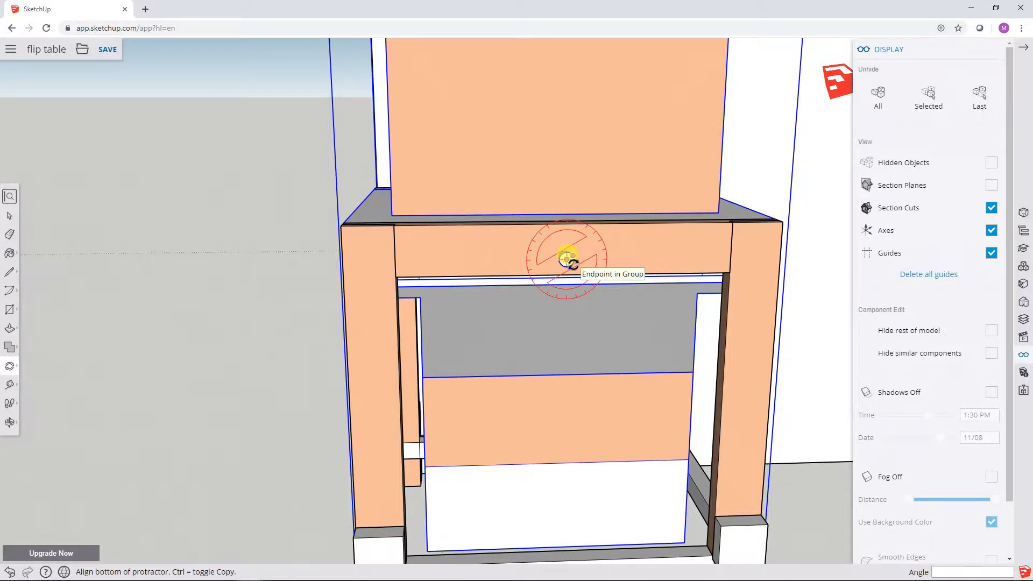
left_click(586, 257)
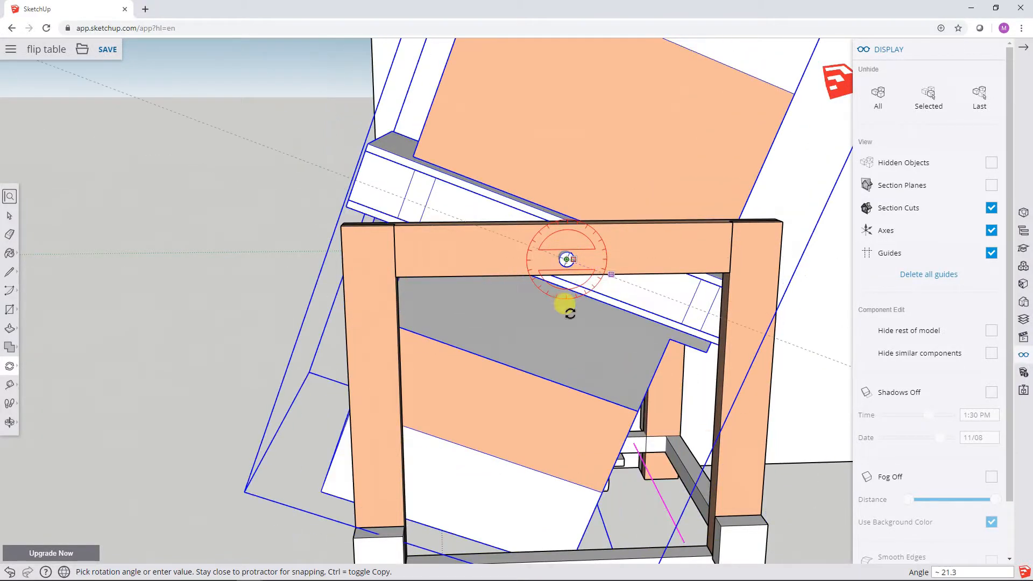
type("180")
key("Return")
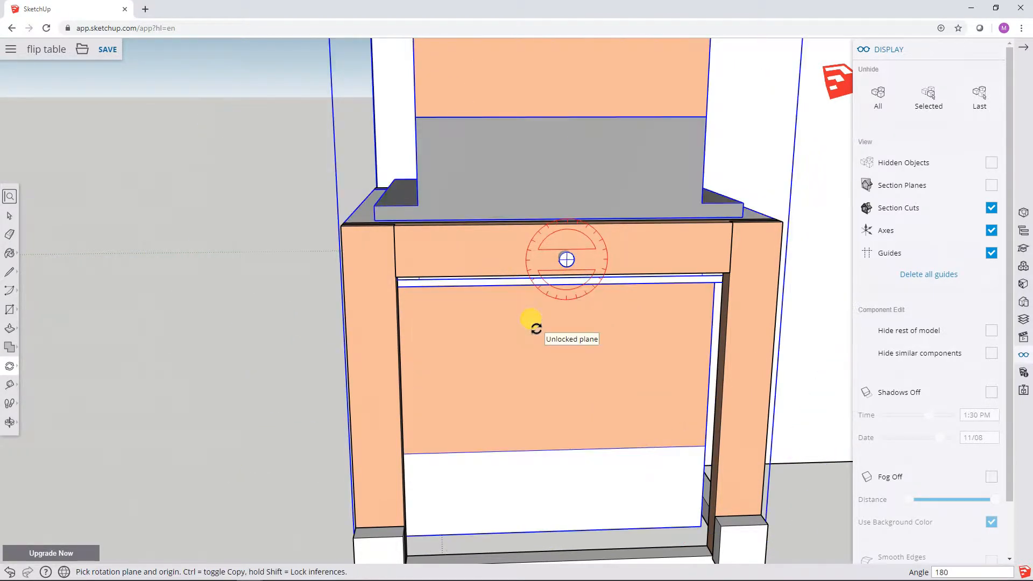
left_click(9, 217)
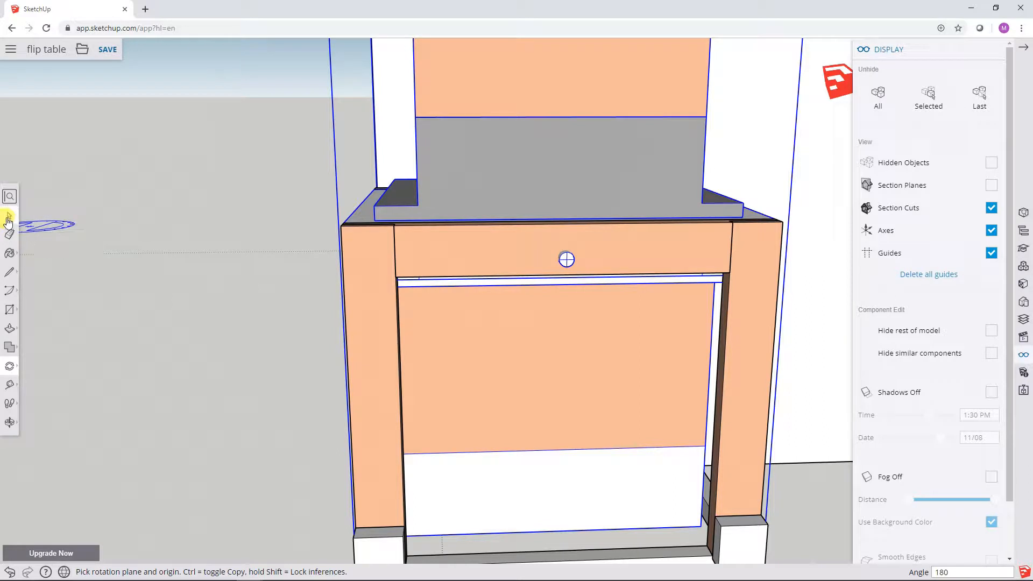
left_click(161, 253)
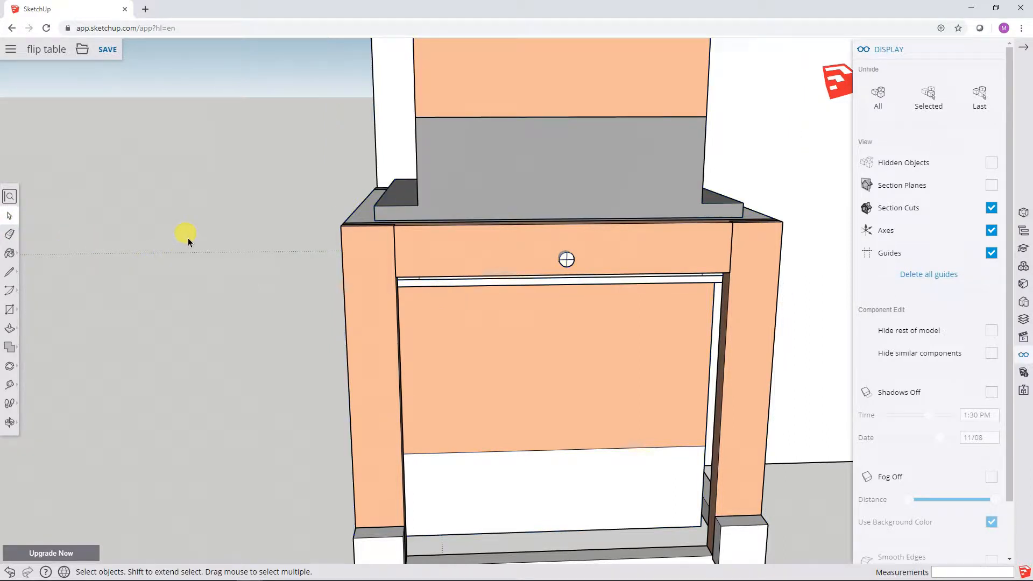
Examine the flipped table top and its boxes from the front and the side, including the clearance to the upright slab.
scroll(544, 107, "down", 5)
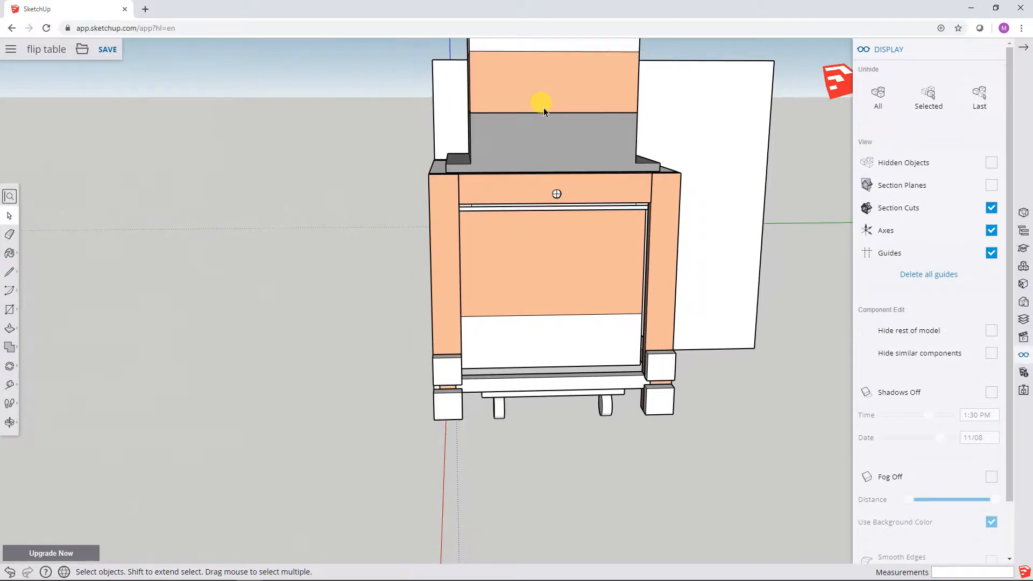
middle_click_drag(542, 105, 543, 163)
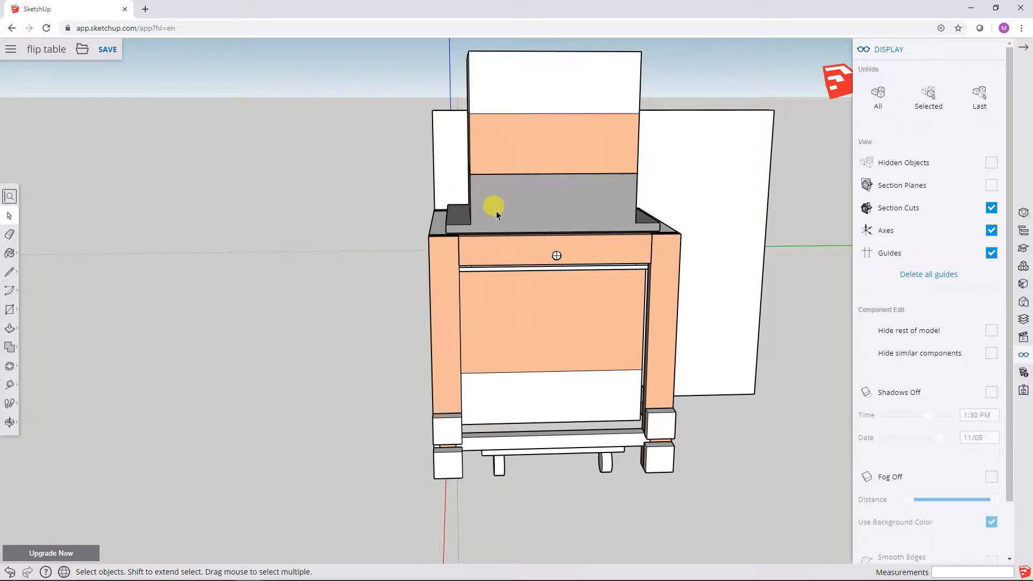
middle_click_drag(337, 280, 696, 273)
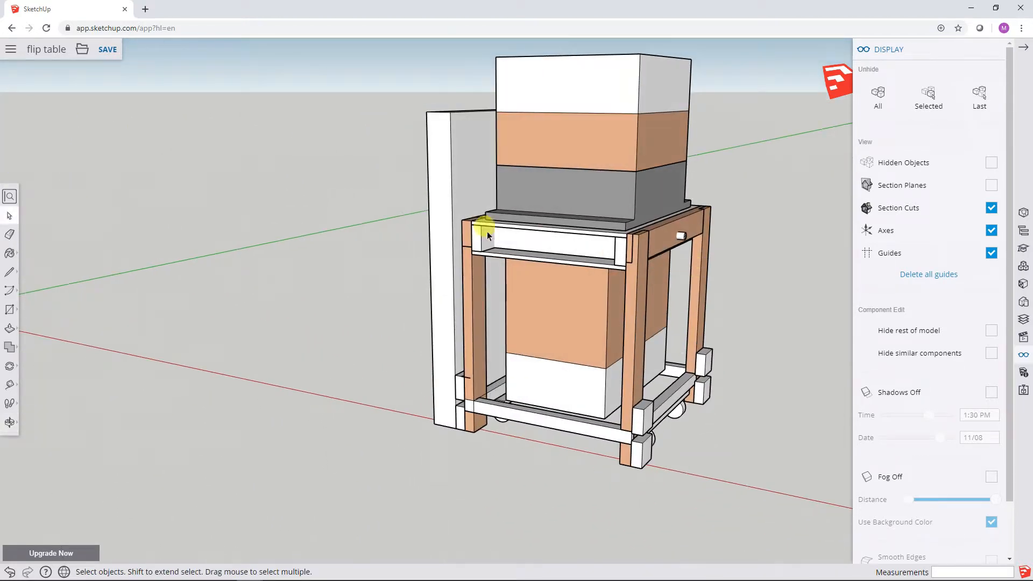
middle_click_drag(378, 220, 426, 188)
middle_click_drag(357, 248, 525, 240)
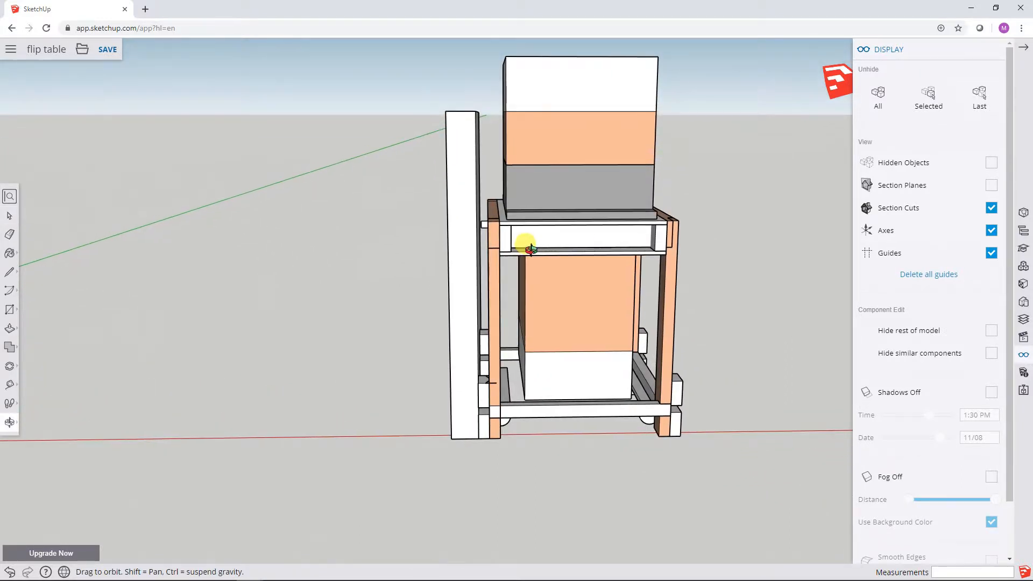
middle_click_drag(708, 247, 687, 247)
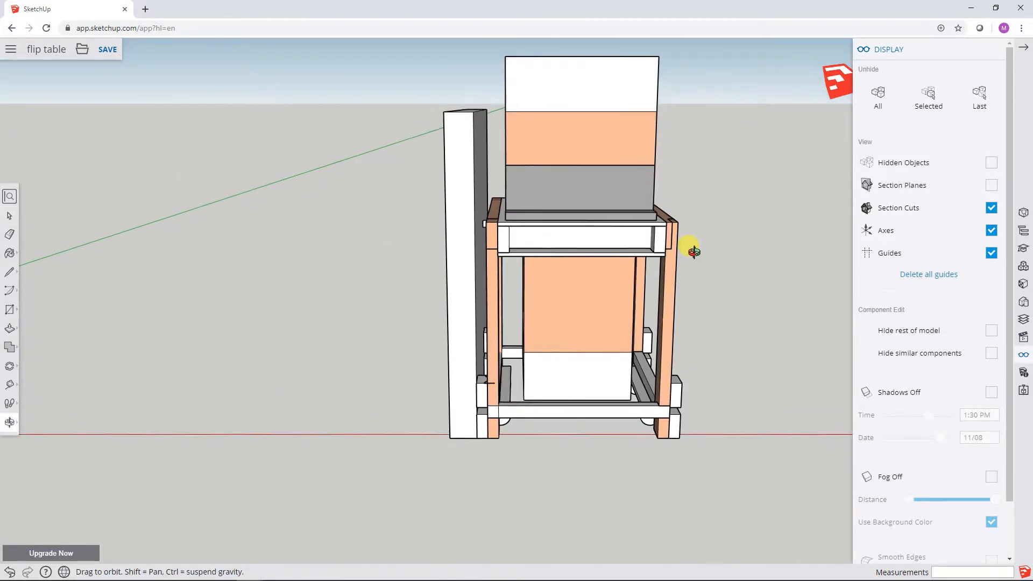
Move the upright slab about 3' 5" along the red axis away from the flip table.
left_click(459, 160)
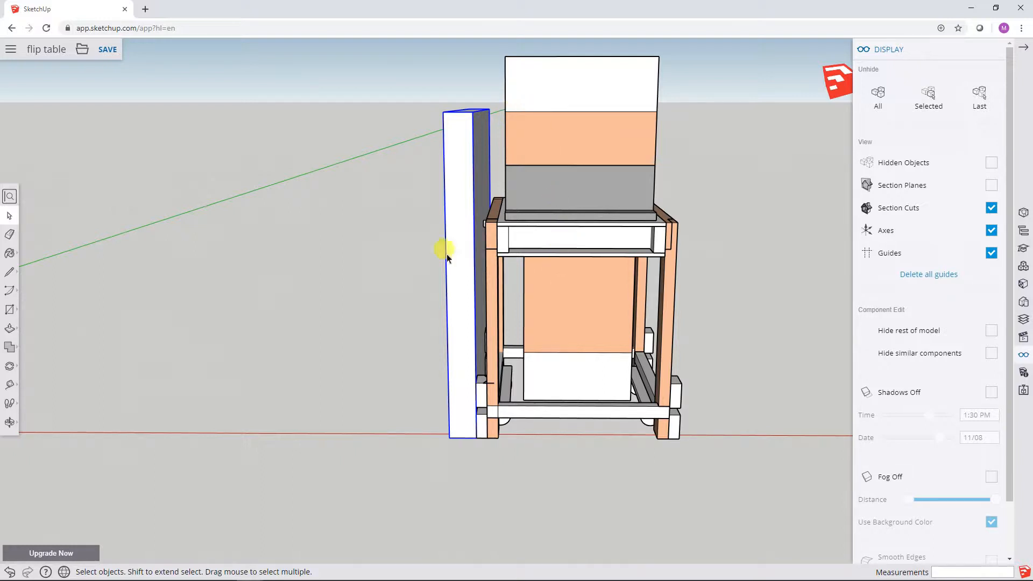
left_click(377, 250)
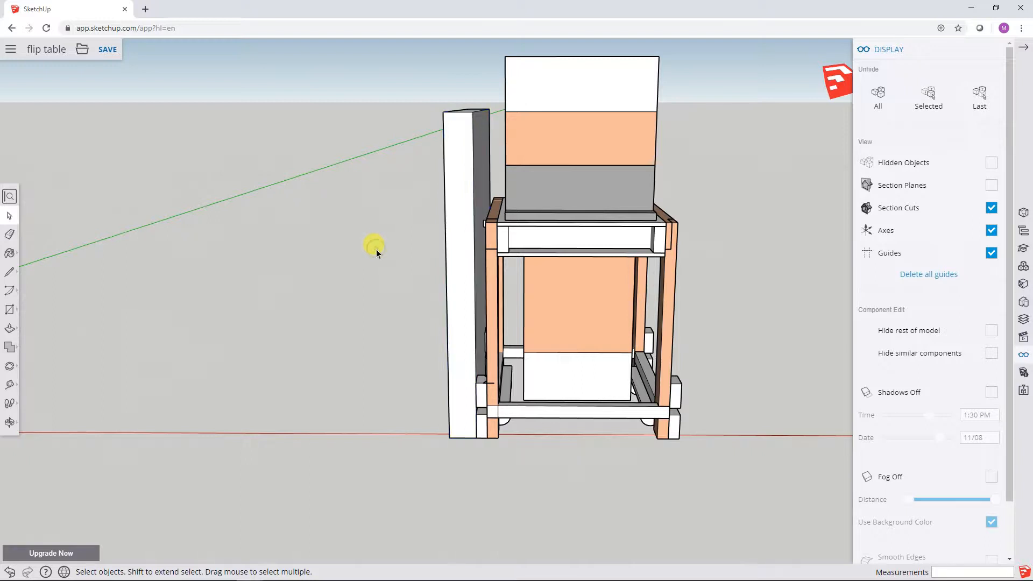
left_click(451, 284)
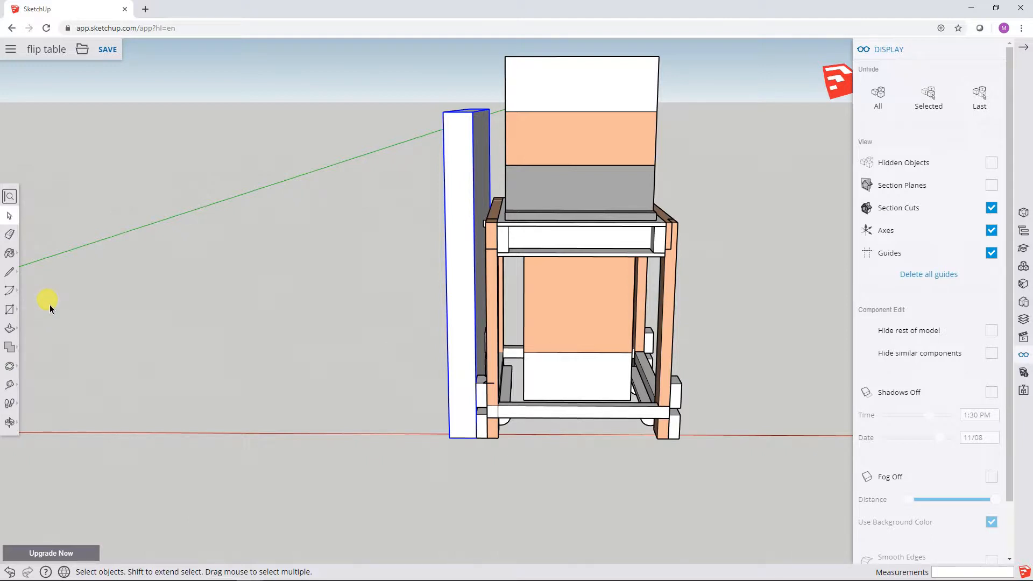
left_click(13, 371)
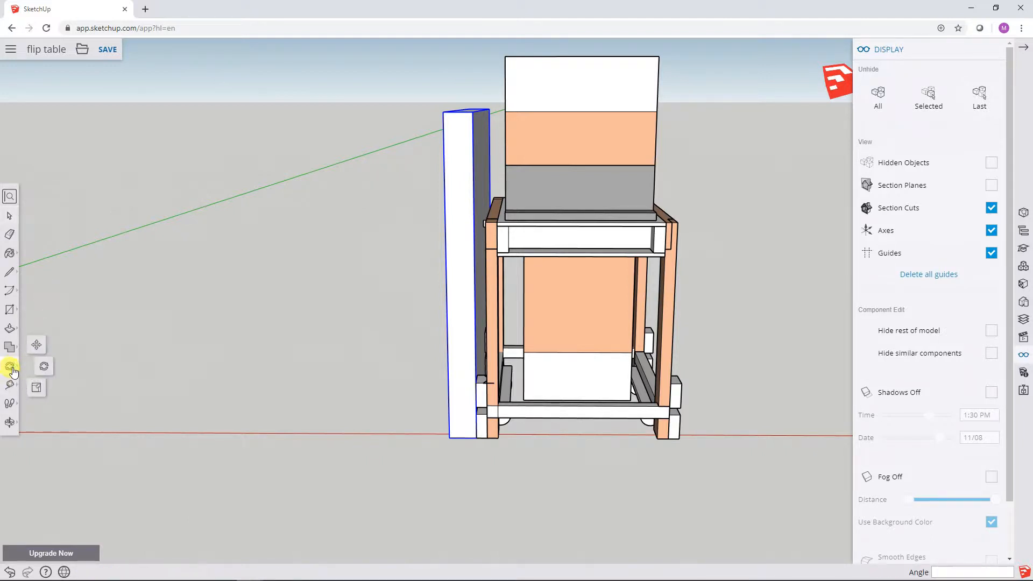
left_click(36, 344)
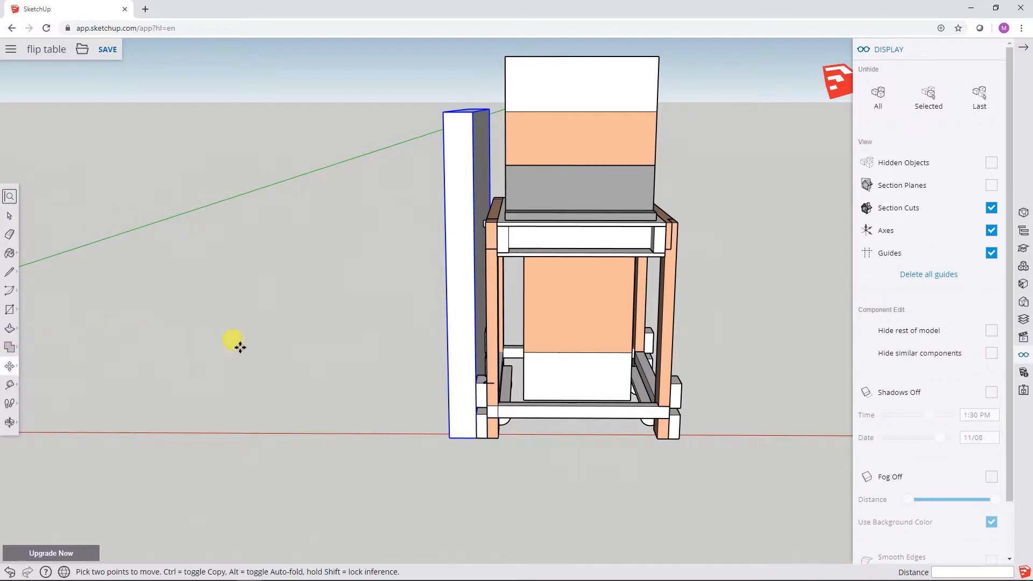
left_click(449, 436)
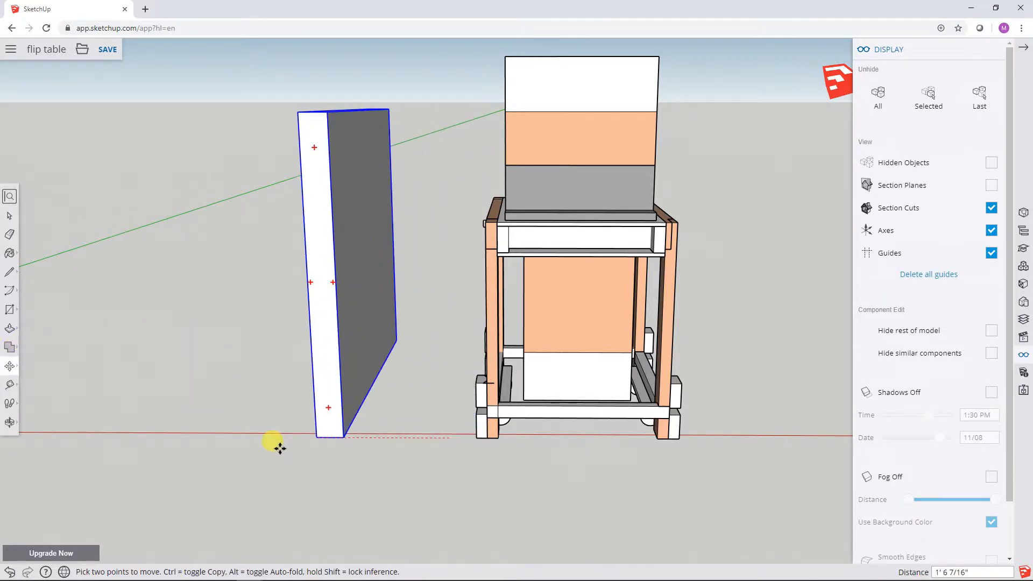
left_click(154, 436)
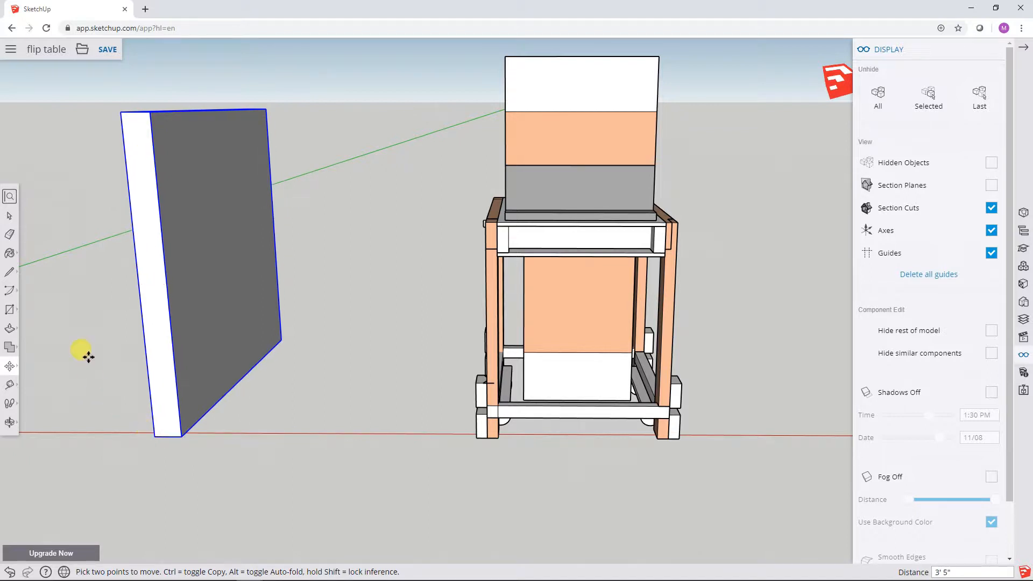
Hide the upright slab standing apart from the flip table.
left_click(9, 217)
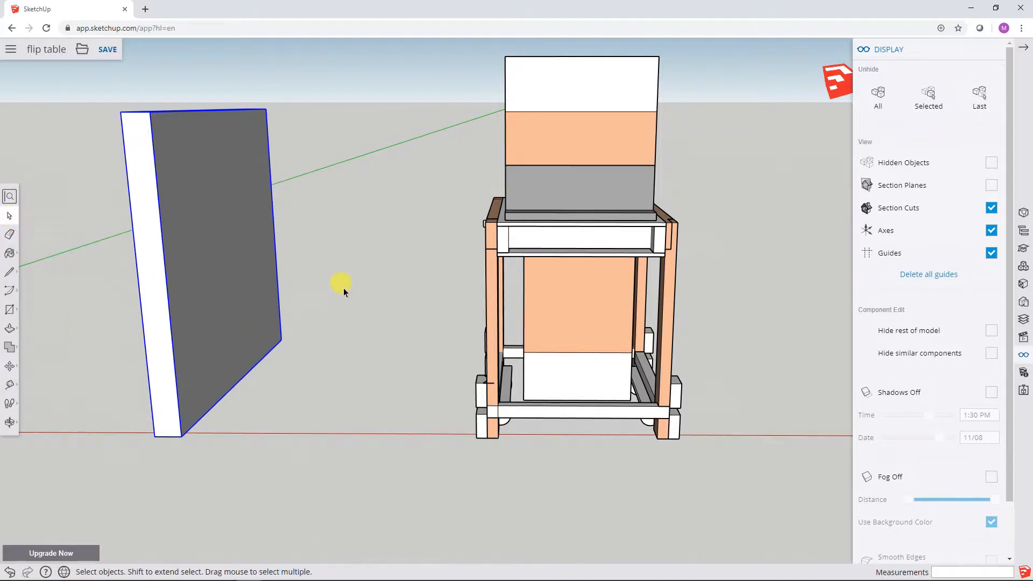
right_click(194, 277)
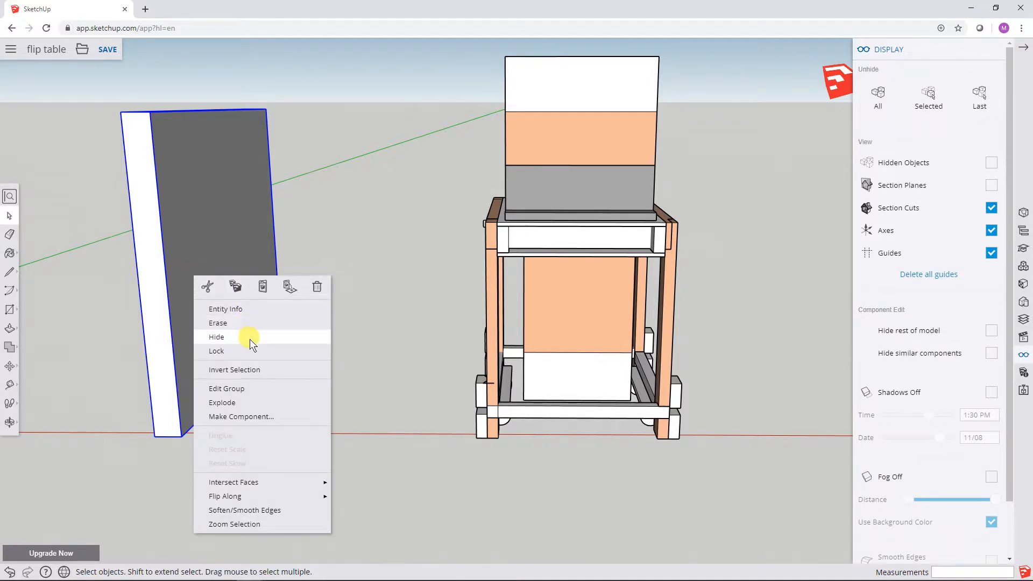
left_click(249, 338)
Turn on the display of hidden objects to show the hidden tables beside the flipped one.
scroll(364, 263, "down", 2)
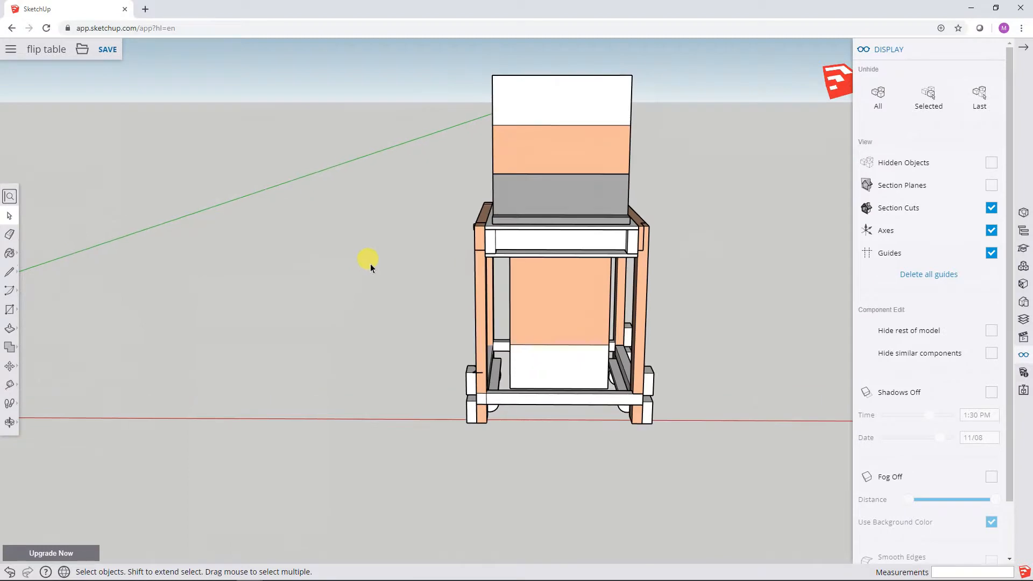
middle_click_drag(682, 265, 588, 312)
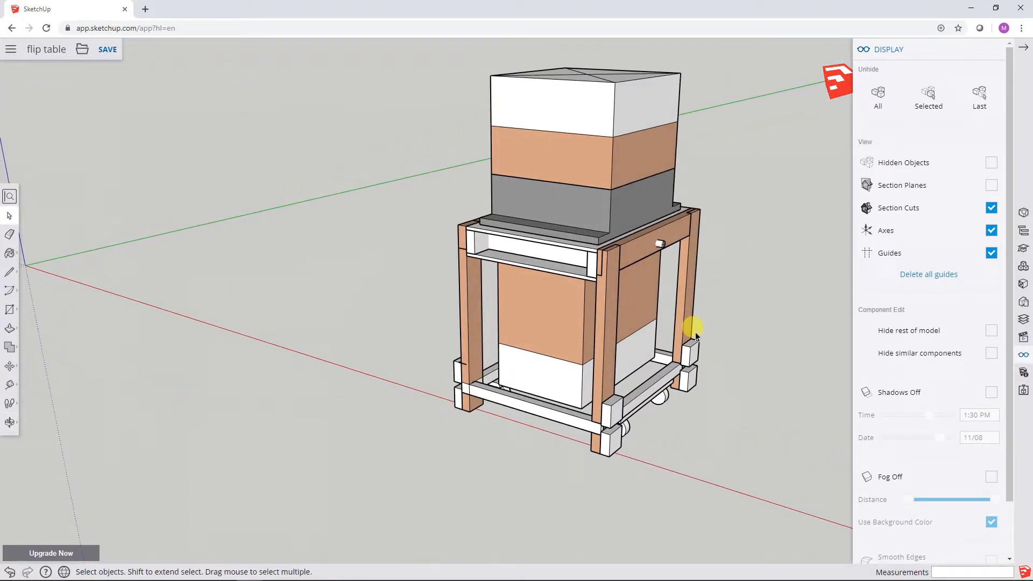
middle_click_drag(719, 350, 461, 346)
scroll(462, 346, "down", 3)
middle_click_drag(608, 376, 511, 339)
left_click(991, 163)
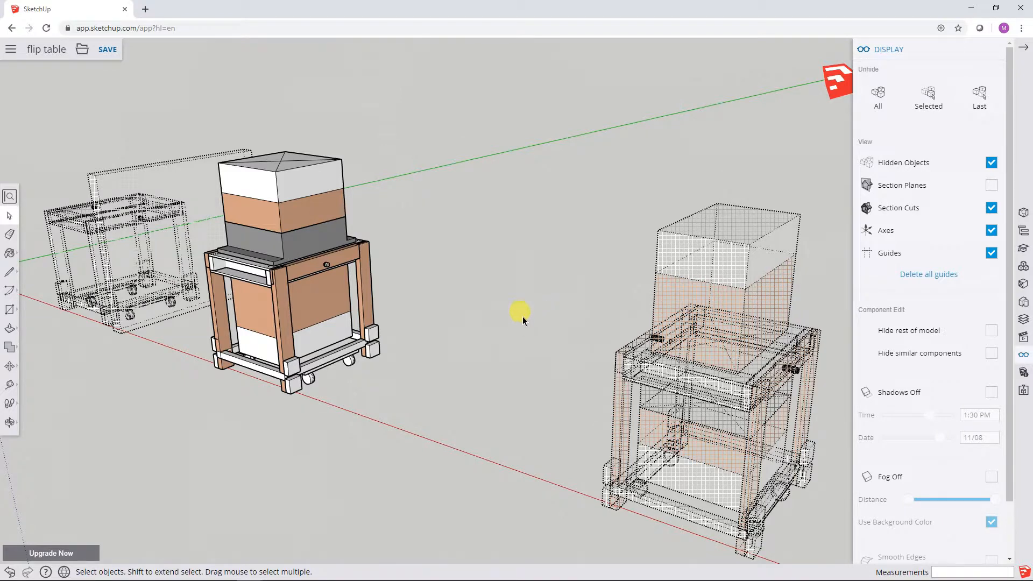
scroll(521, 316, "down", 3)
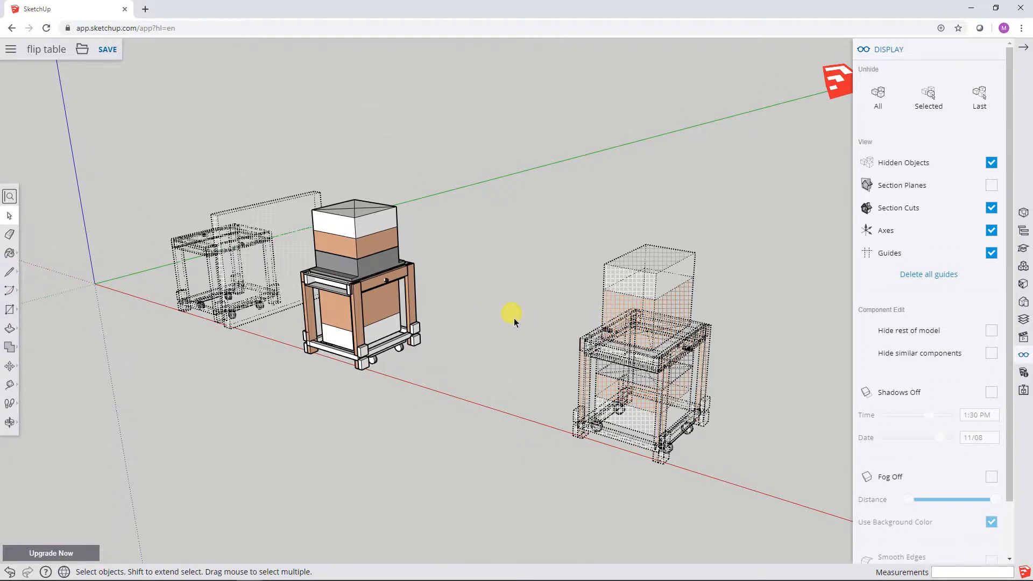
Unhide the flip-top group with its boxes on the hidden table farther along the red axis.
right_click(658, 316)
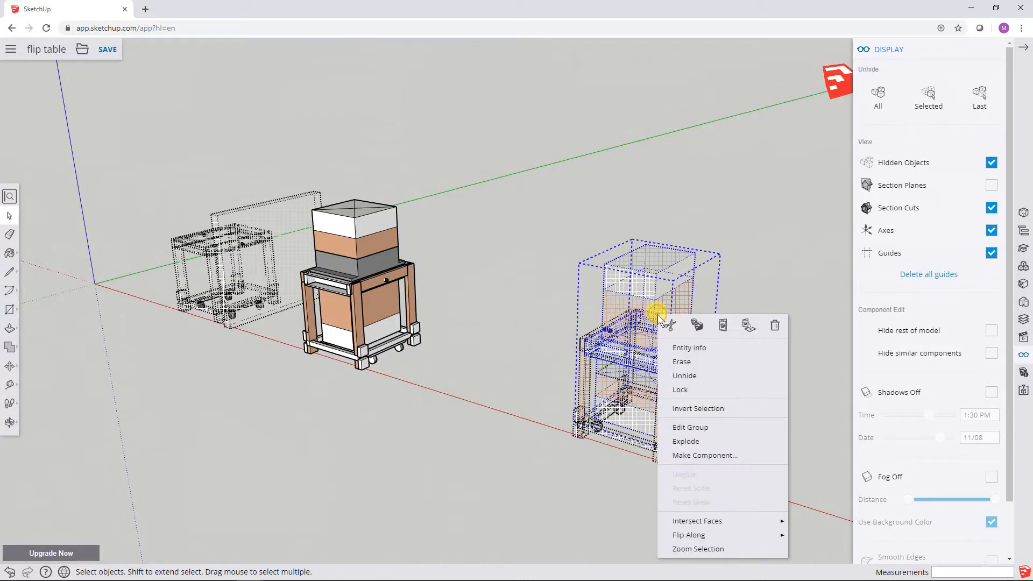
left_click(688, 375)
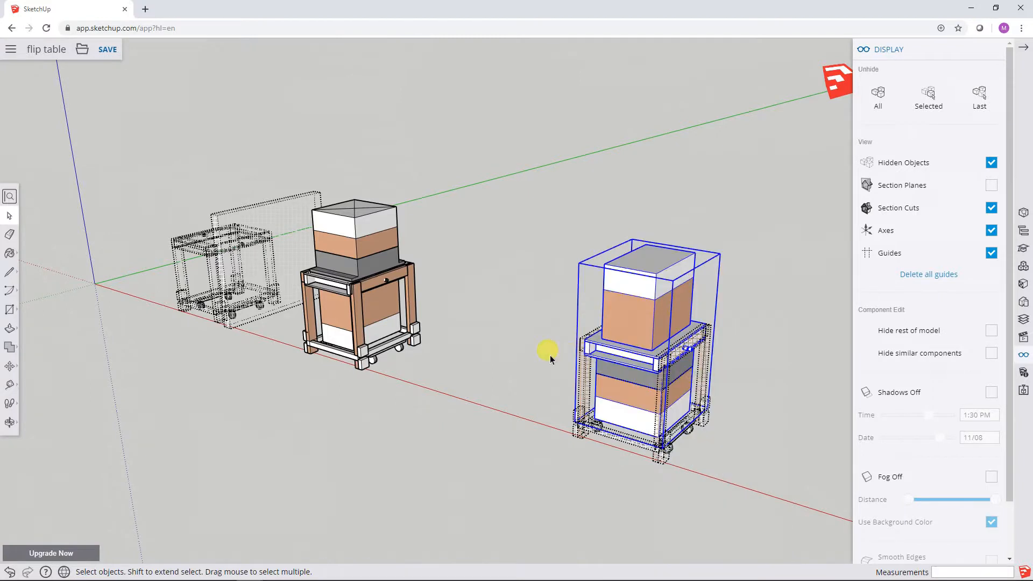
left_click(507, 347)
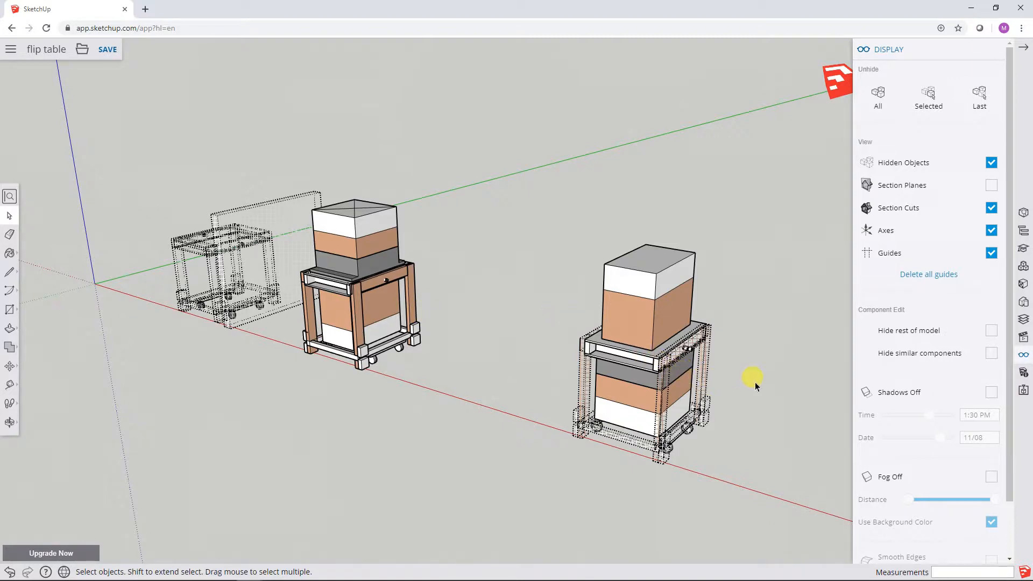
Unhide the two side leg frames of the table farther along the red axis.
middle_click_drag(753, 379, 599, 339, "shift")
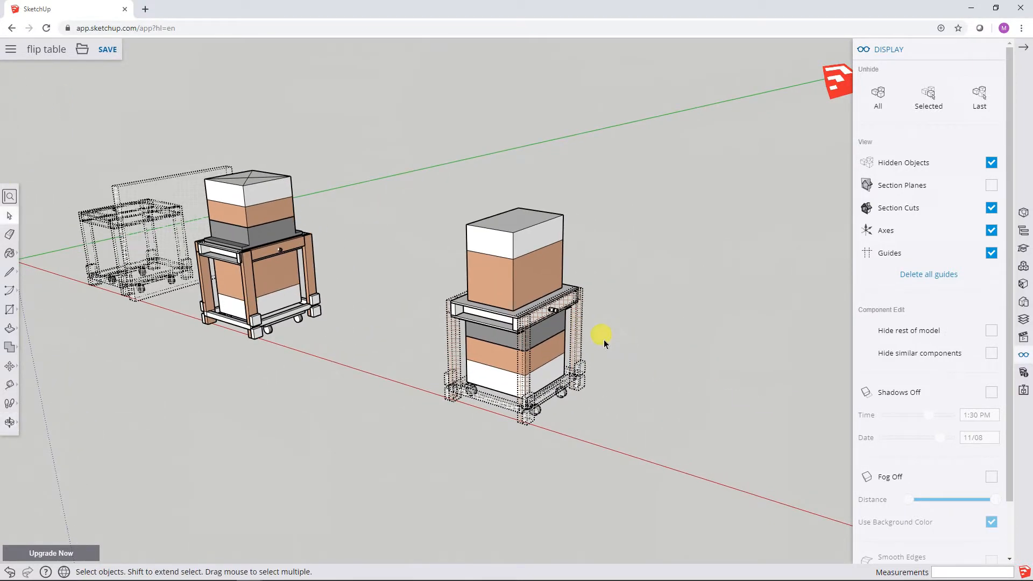
scroll(578, 347, "up", 8)
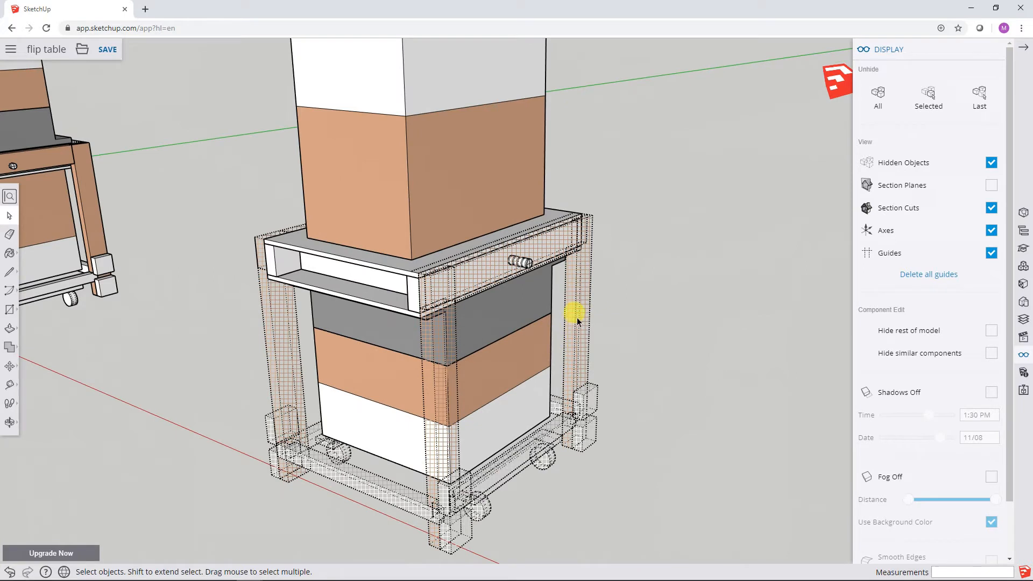
right_click(577, 316)
left_click(588, 375)
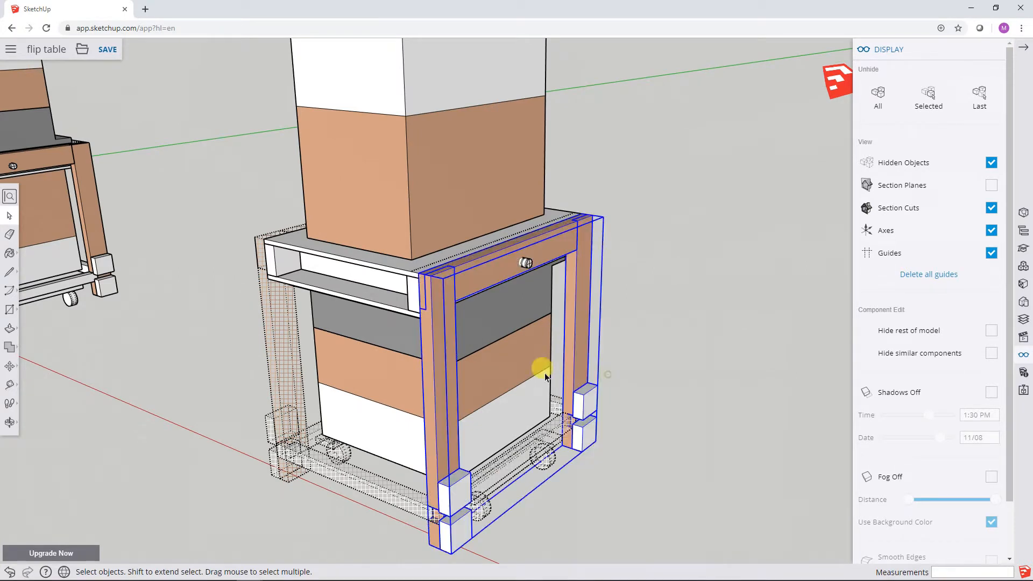
right_click(288, 344)
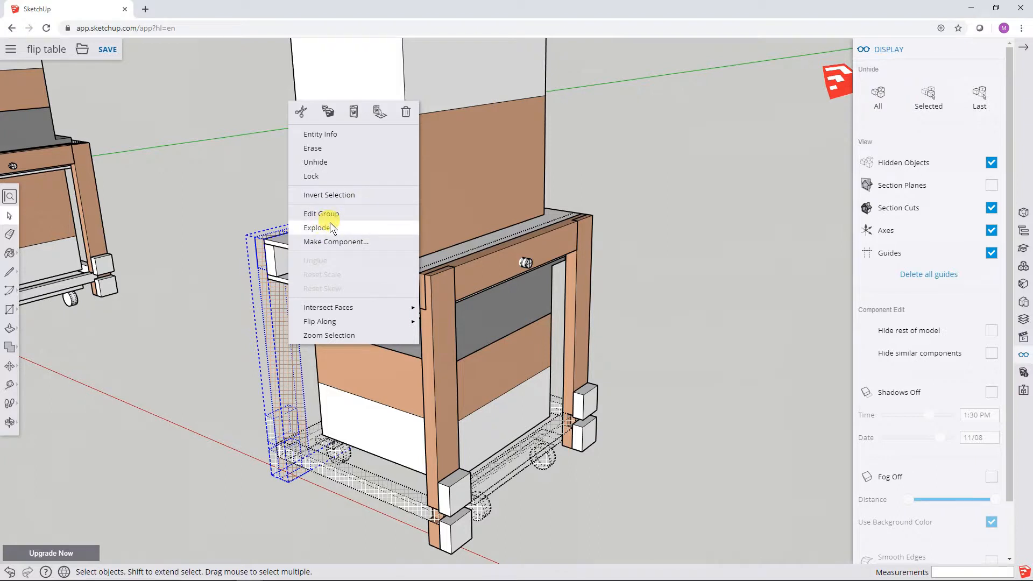
left_click(337, 163)
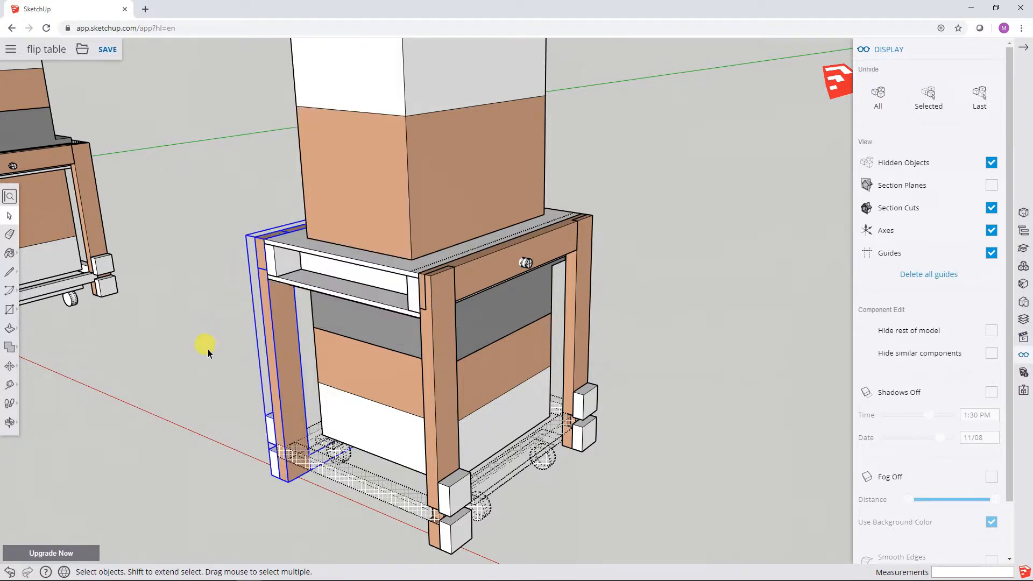
Unhide the front bottom rail and the near side's bottom rail of the same table.
right_click(327, 471)
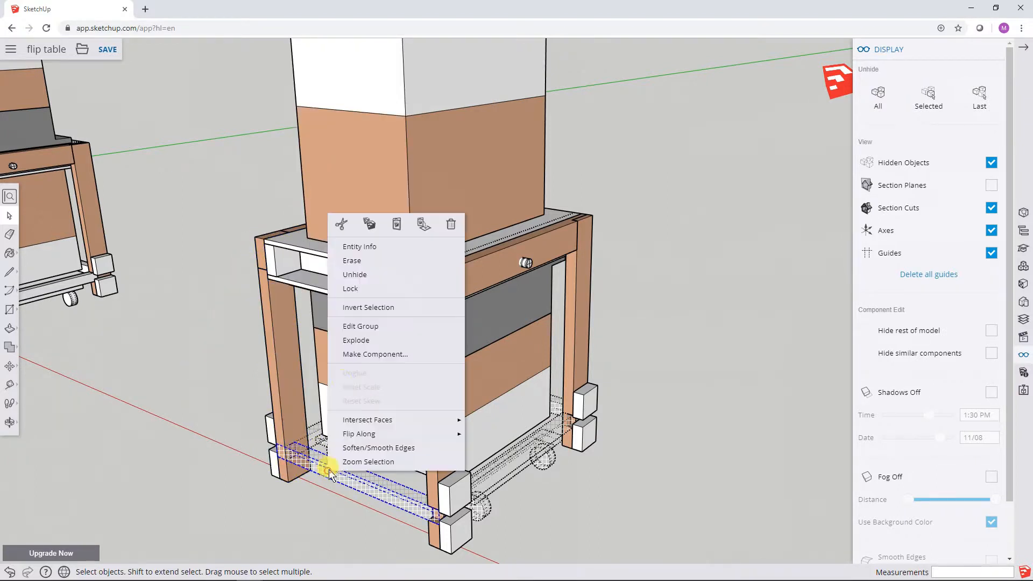
left_click(356, 275)
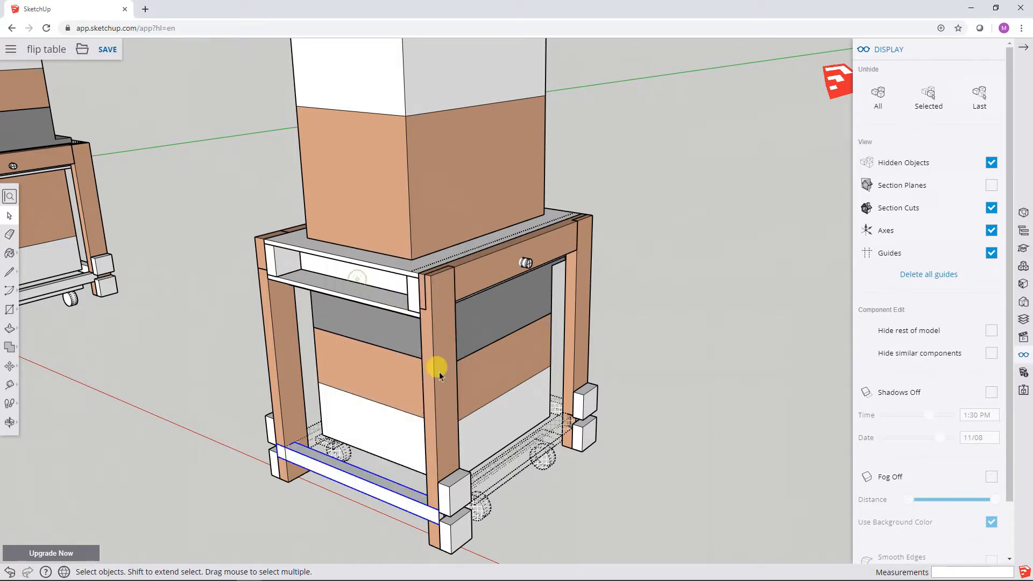
right_click(510, 467)
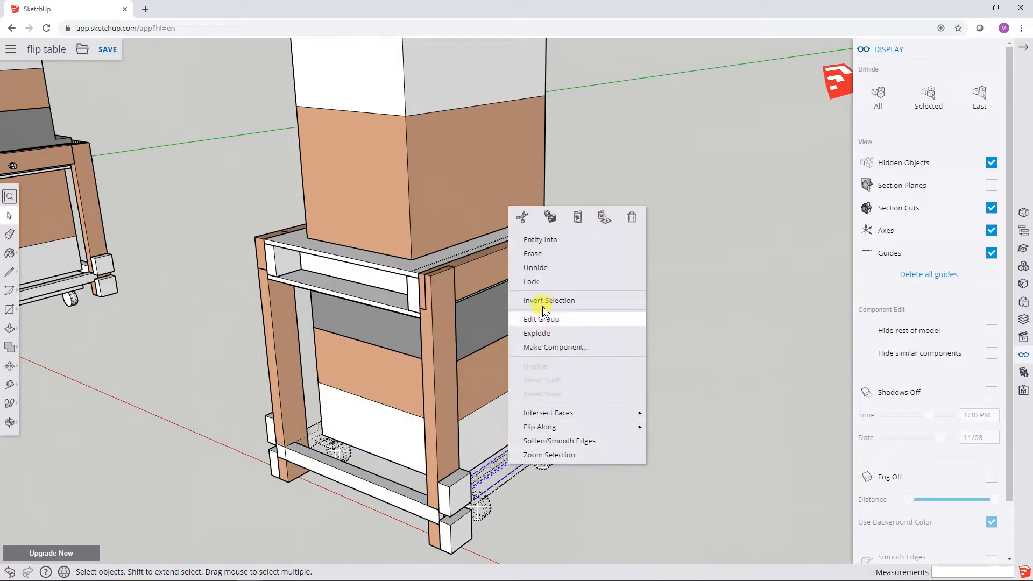
left_click(550, 270)
Unhide the near side's caster assembly and the rear bottom rail of the table.
right_click(543, 460)
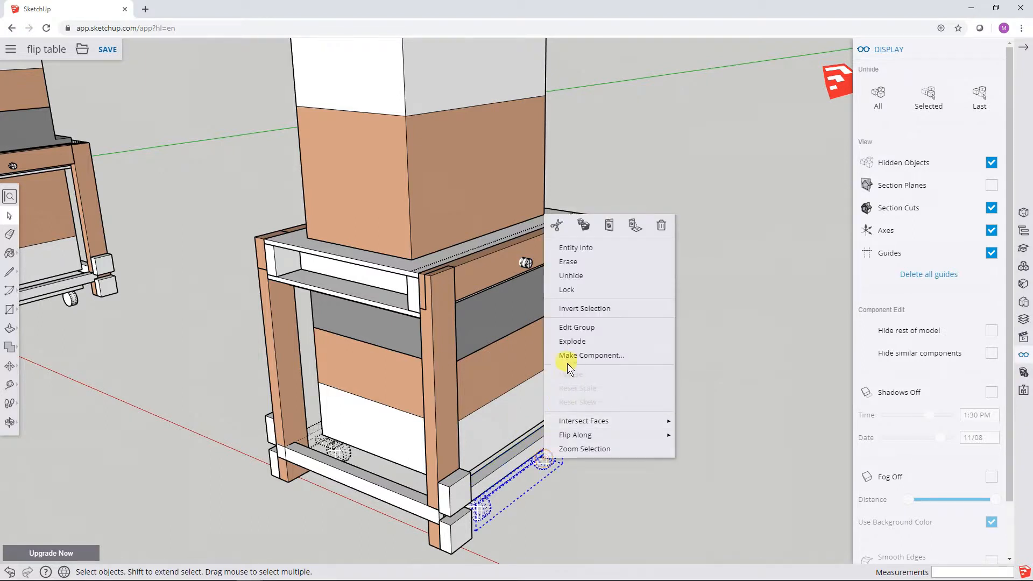
left_click(580, 275)
left_click(558, 404)
right_click(558, 405)
left_click(602, 209)
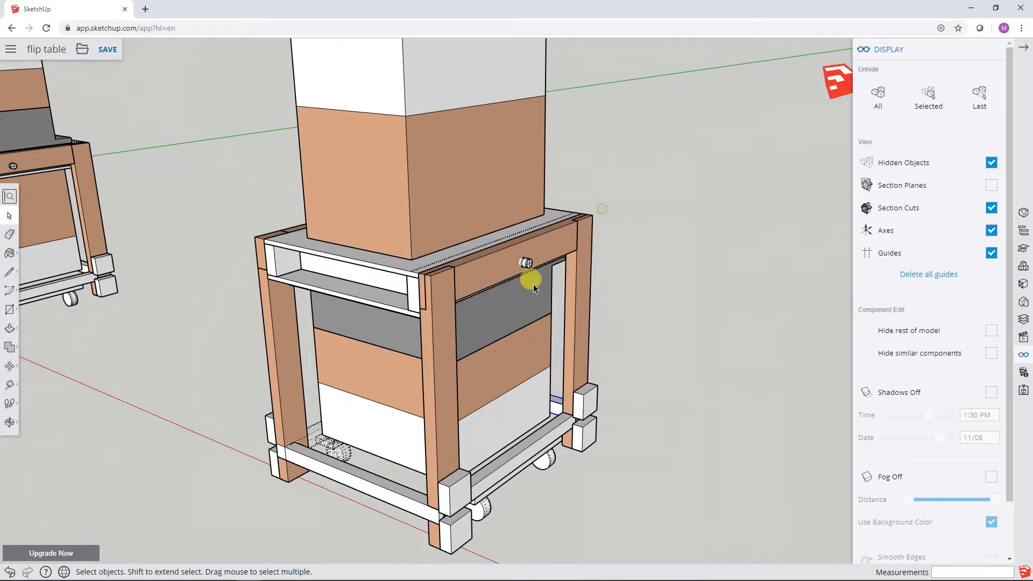
Unhide the opposite side's caster assembly and bottom rail, and clear the selection.
left_click(335, 453)
right_click(335, 452)
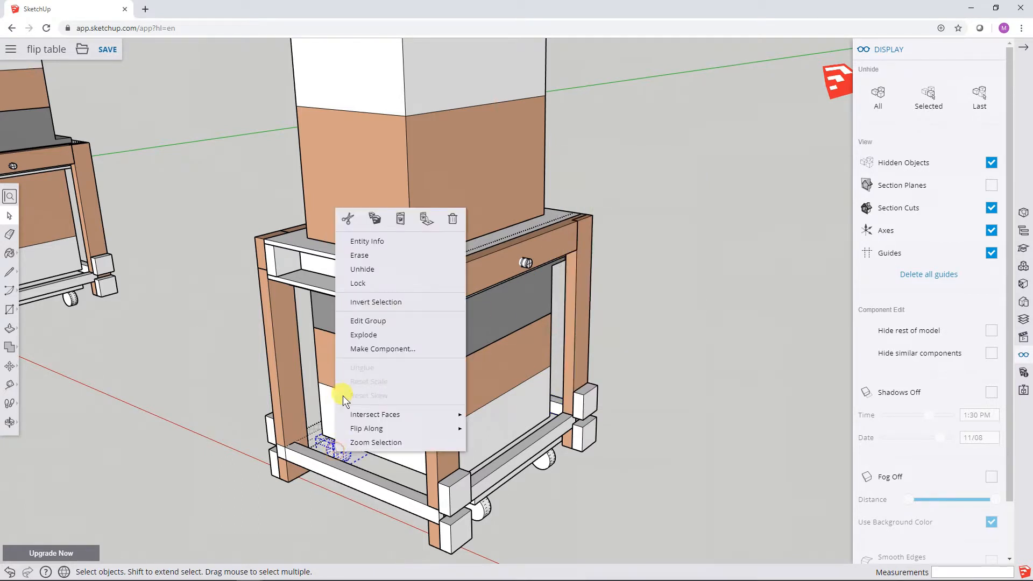
left_click(365, 272)
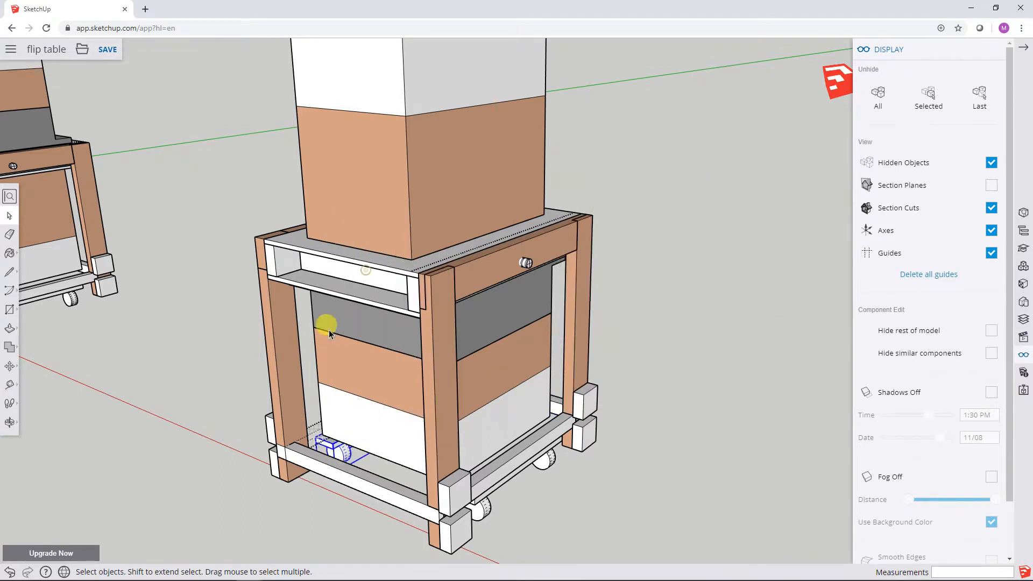
left_click(315, 430)
right_click(316, 430)
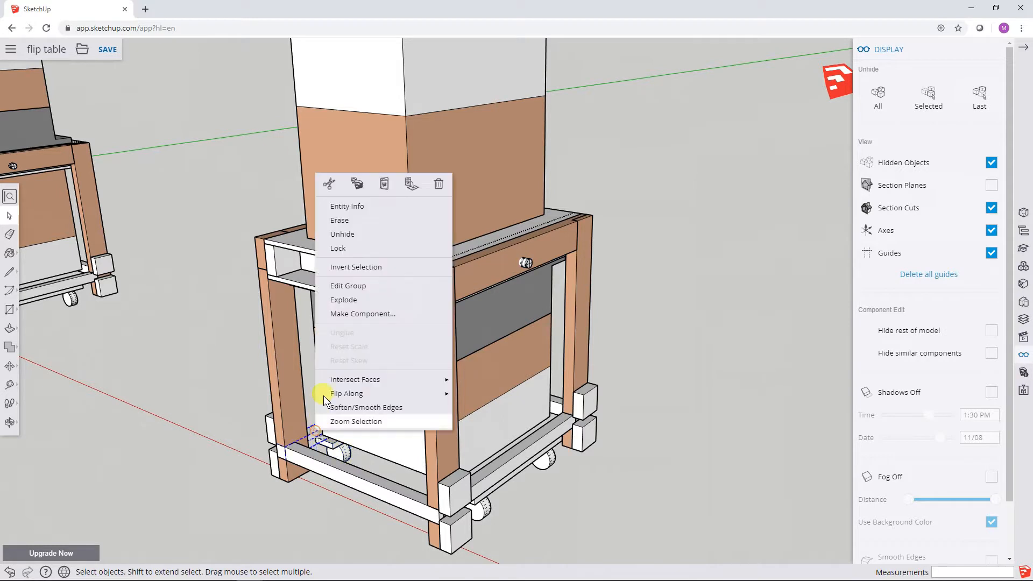
left_click(359, 236)
left_click(635, 453)
Examine the unhidden table from several sides and compare it with the flipped table.
middle_click_drag(200, 401, 667, 395)
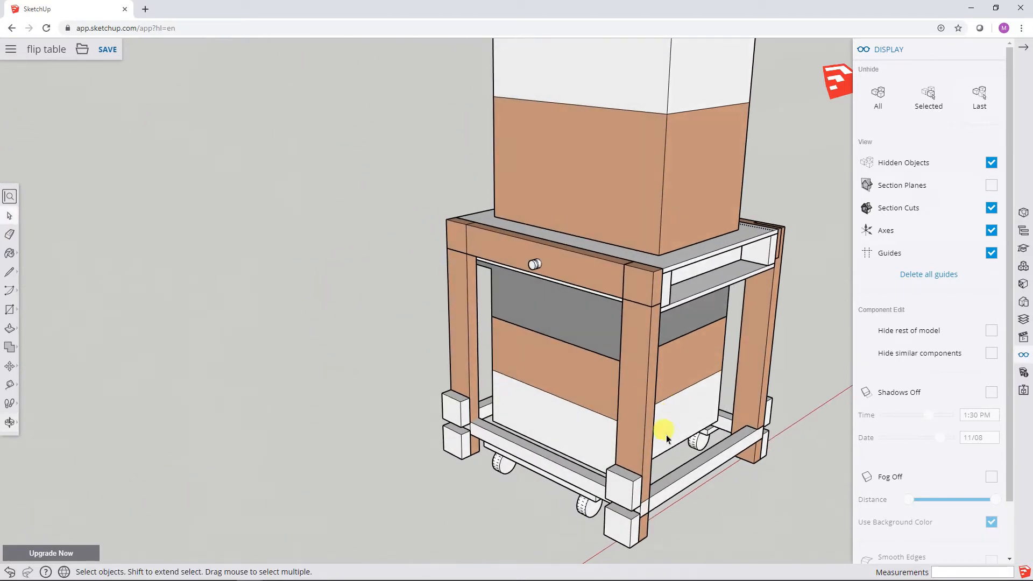
middle_click_drag(688, 424, 293, 409)
scroll(292, 407, "down", 5)
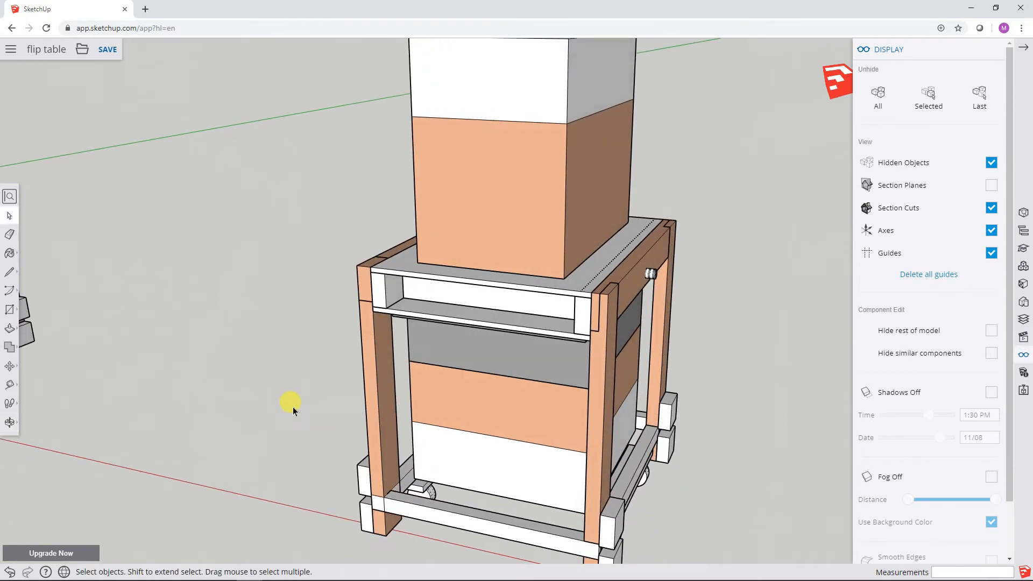
middle_click_drag(257, 396, 430, 388)
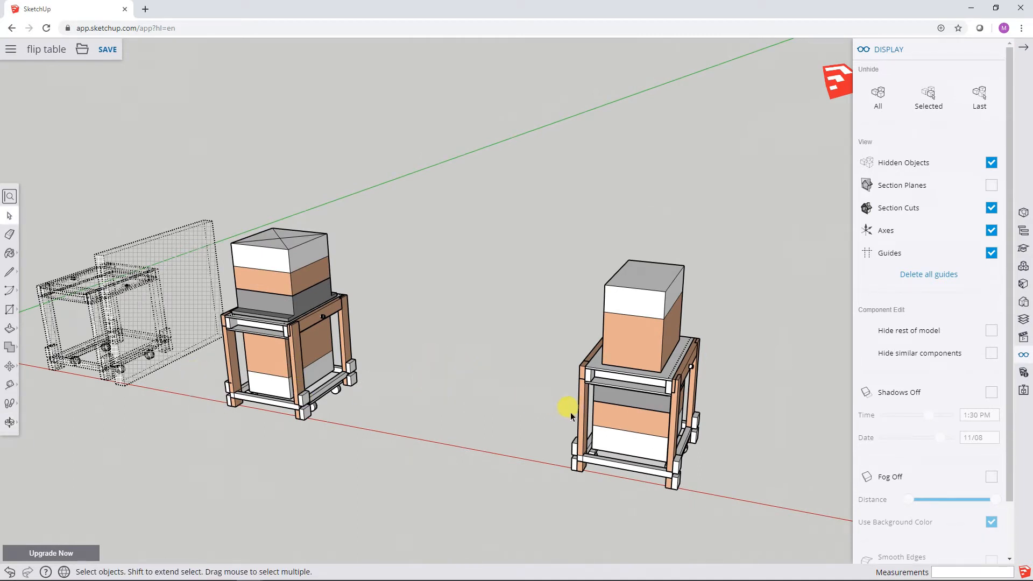
middle_click_drag(506, 431, 397, 383)
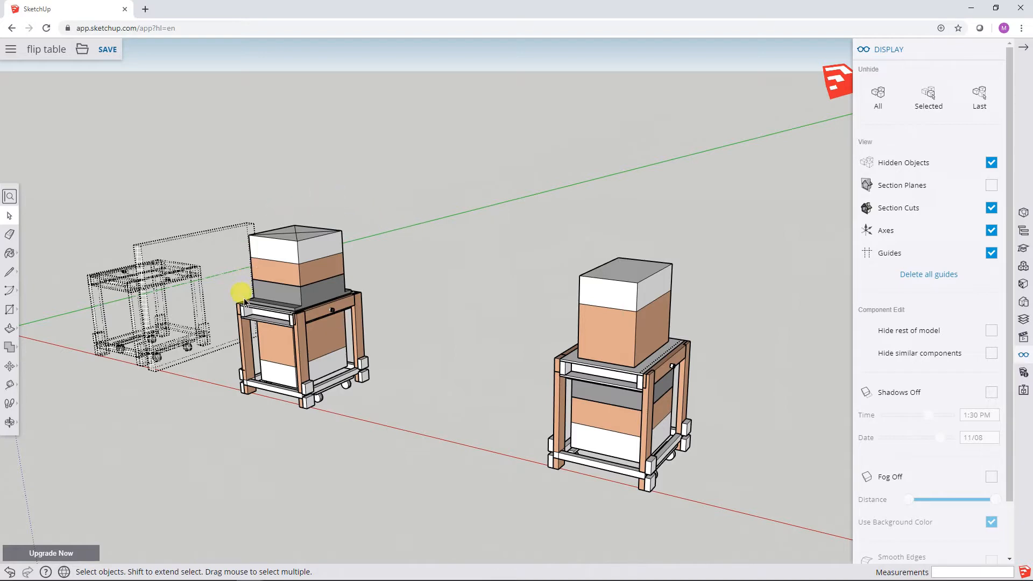
Unhide the upright slab beside the hidden table and hide it again.
middle_click_drag(255, 310, 444, 311, "shift")
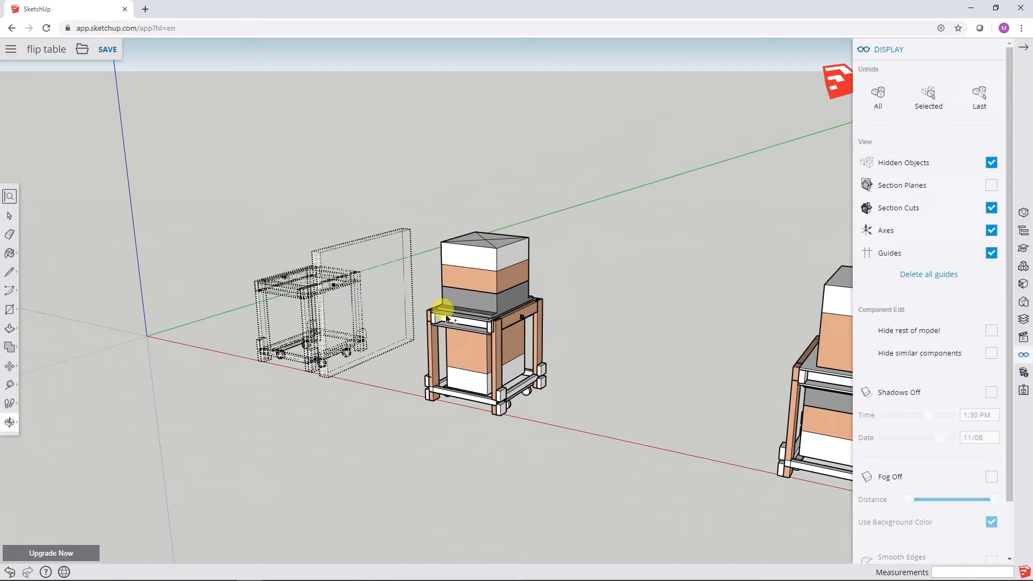
right_click(378, 273)
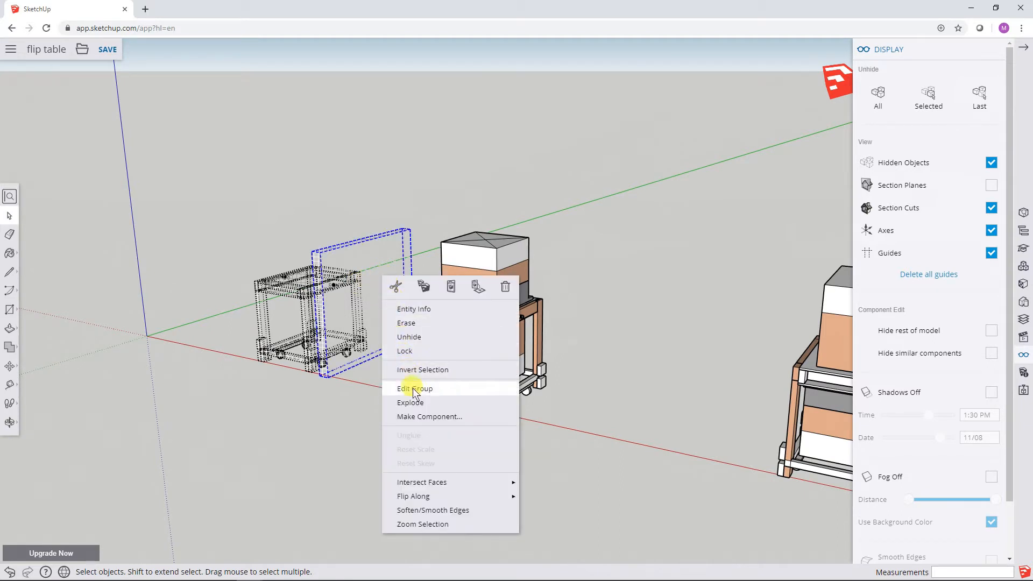
left_click(428, 336)
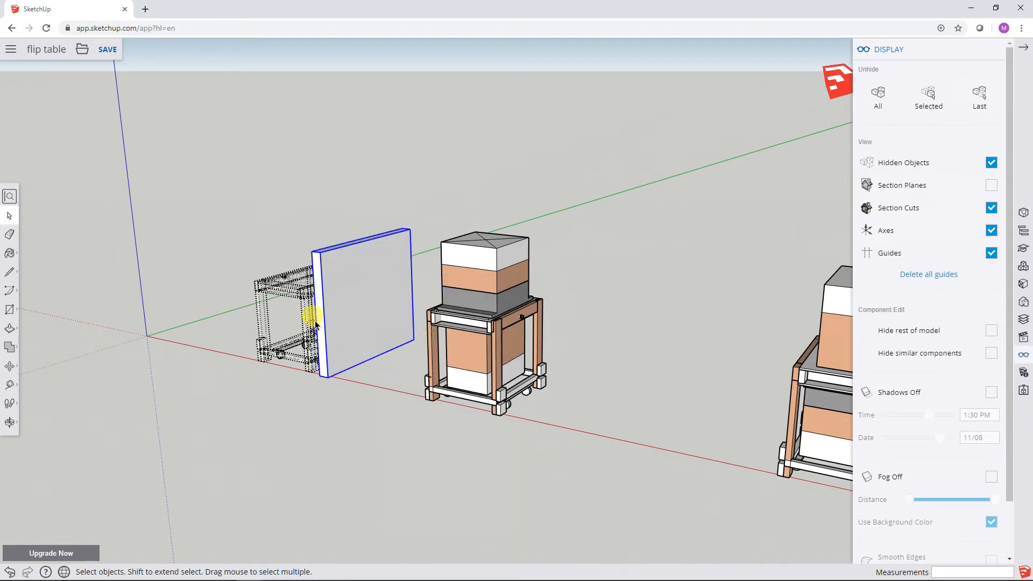
right_click(342, 301)
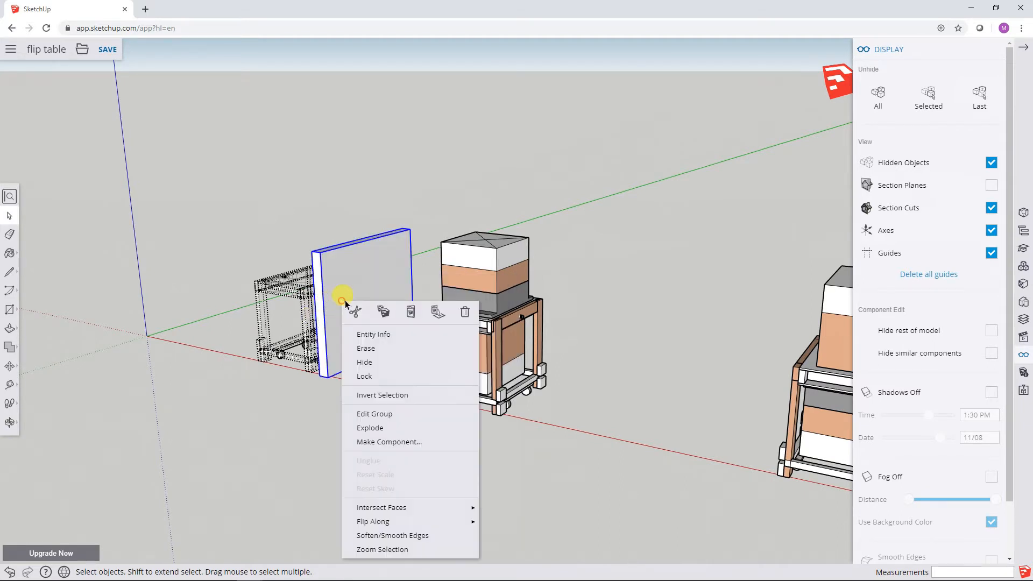
left_click(375, 362)
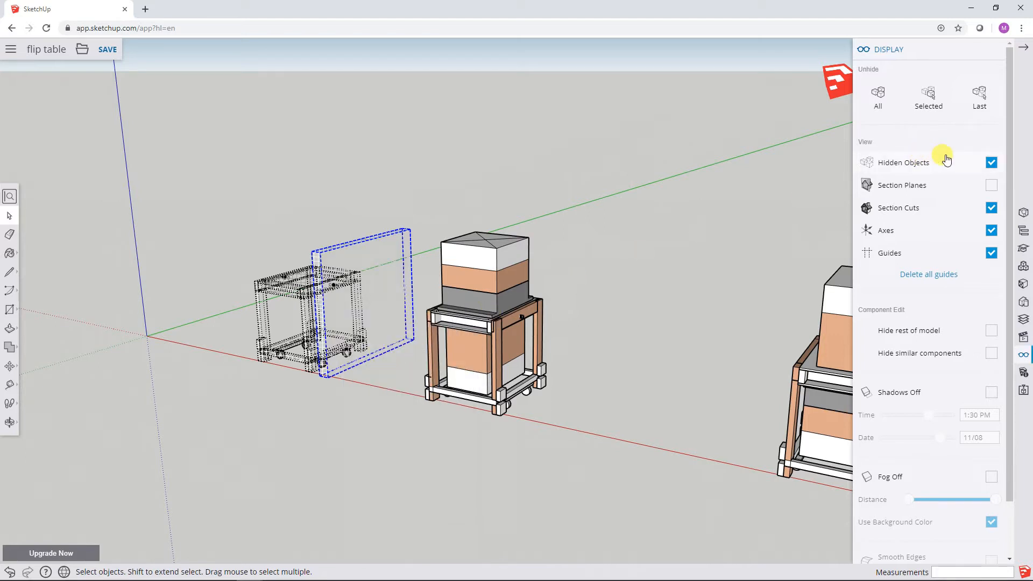
Turn off the display of hidden objects and save the flip table model.
left_click(992, 163)
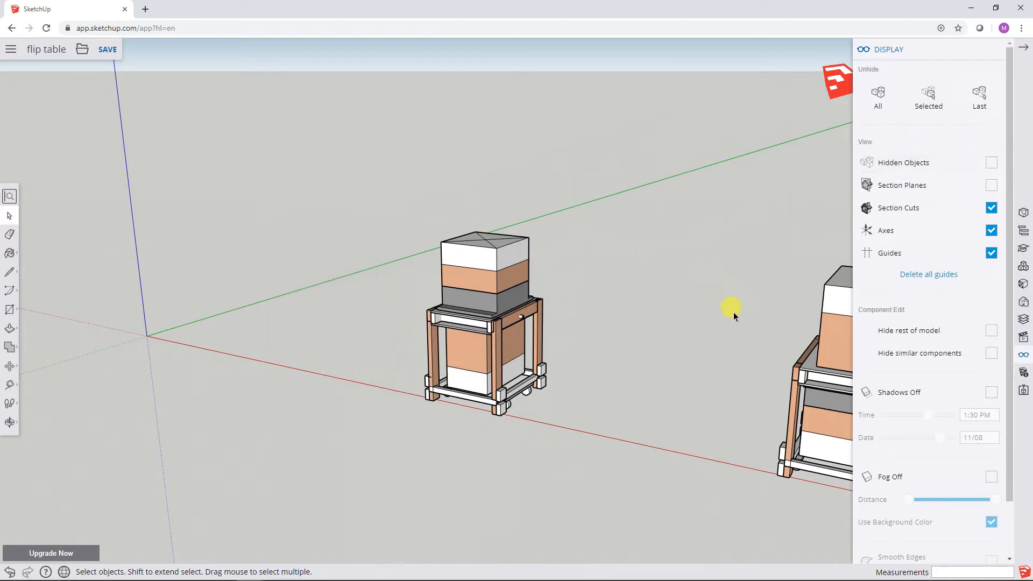
middle_click_drag(721, 331, 519, 288, "shift")
left_click_drag(594, 198, 828, 498)
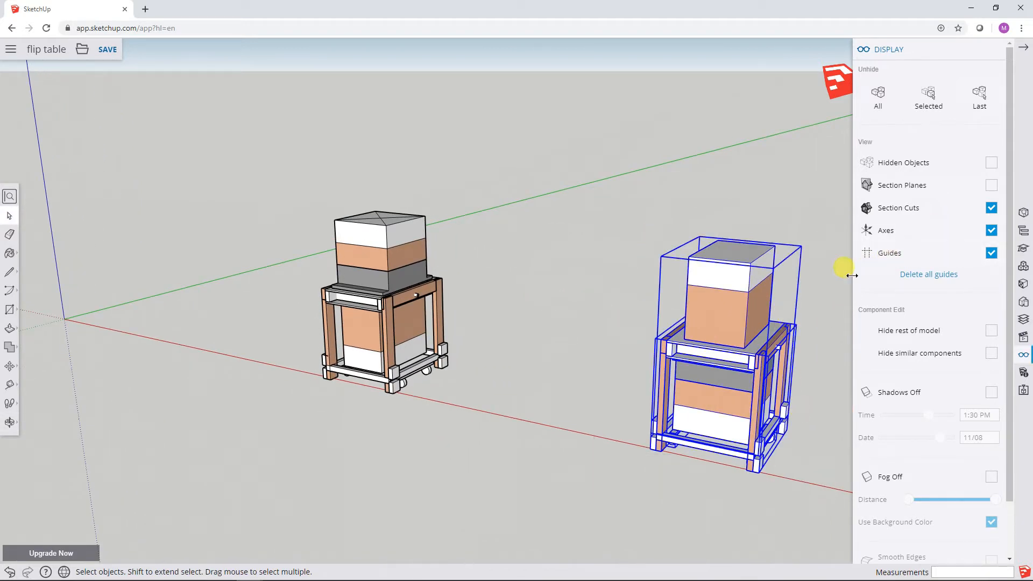
left_click(783, 276)
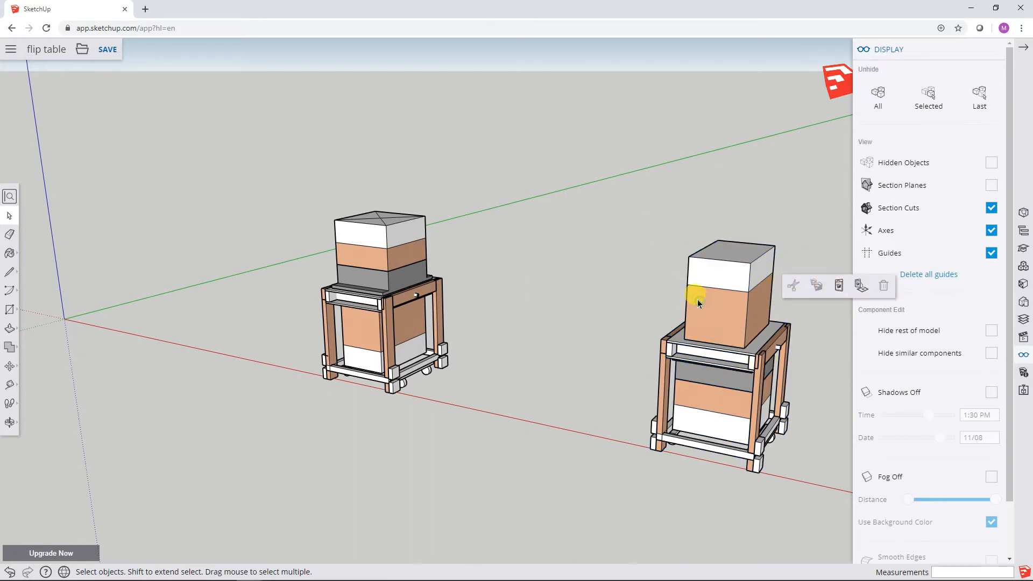
key("ctrl+s")
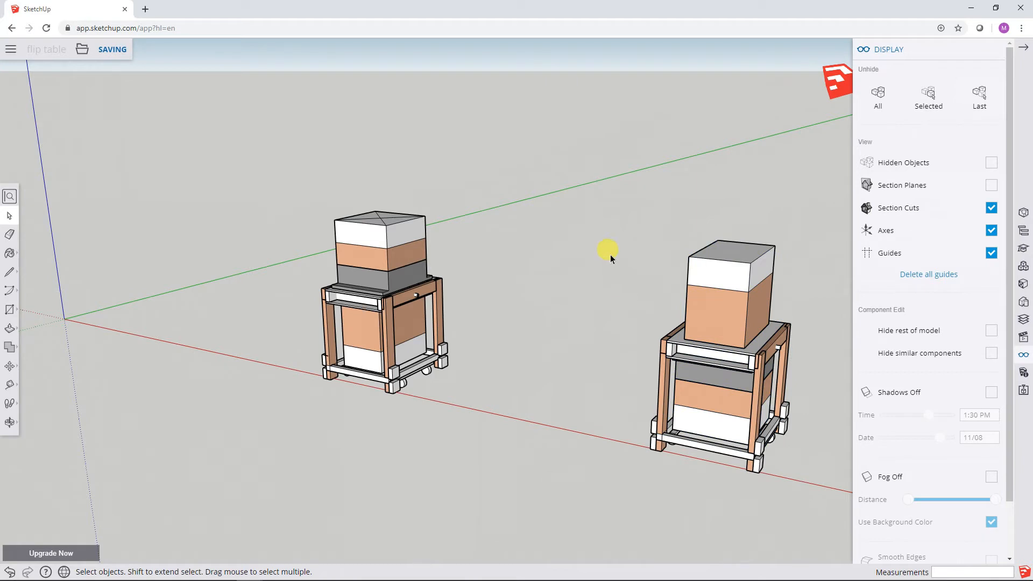
Hide the entire table farther from the origin along the red axis and close the display settings.
left_click_drag(608, 230, 833, 487)
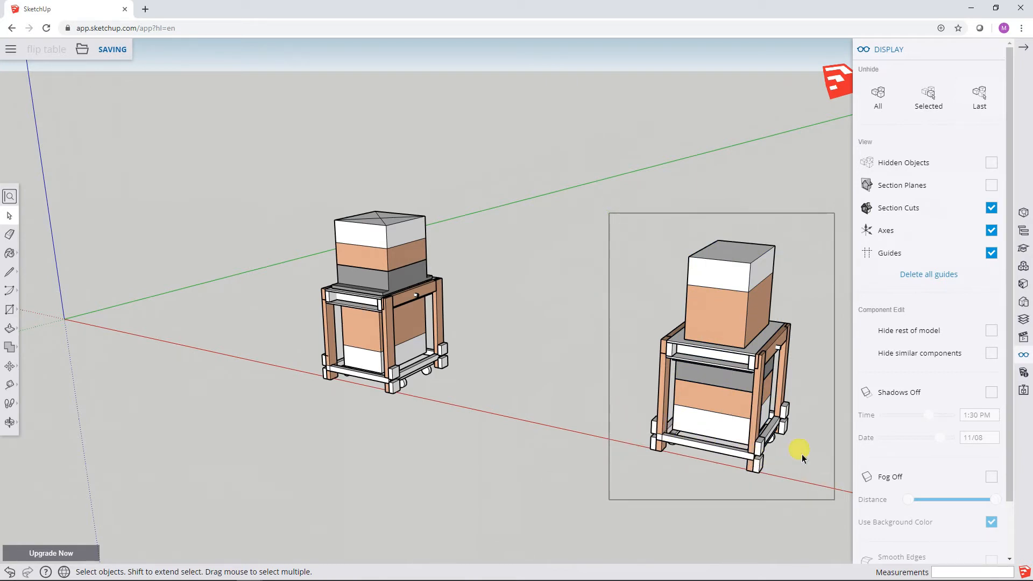
right_click(739, 318)
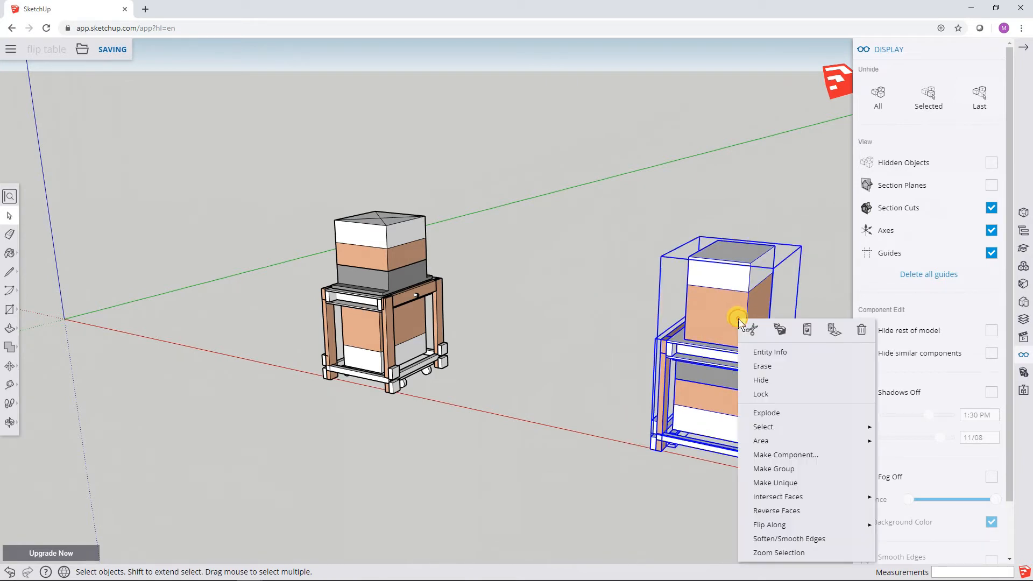
left_click(766, 382)
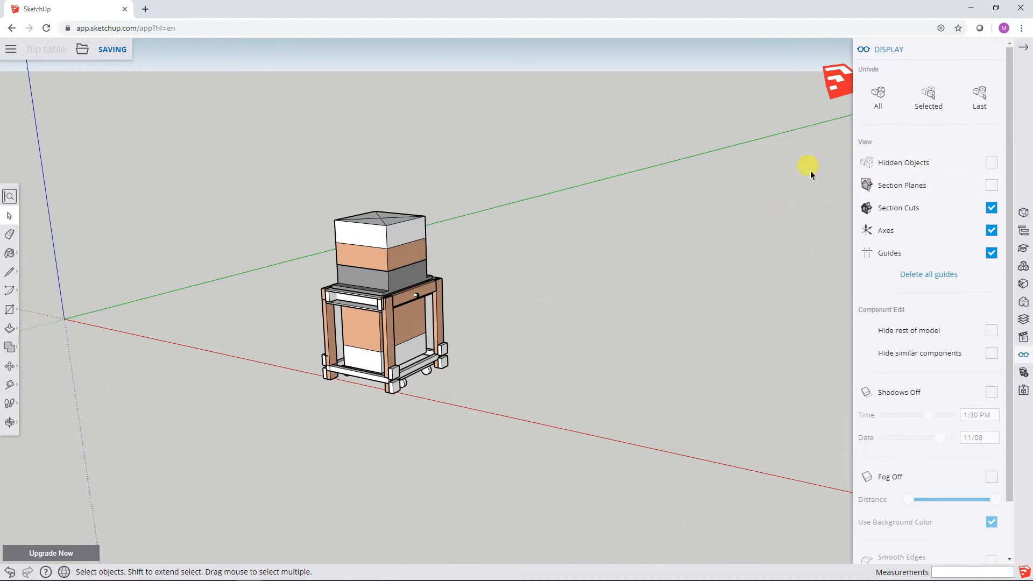
left_click(1023, 48)
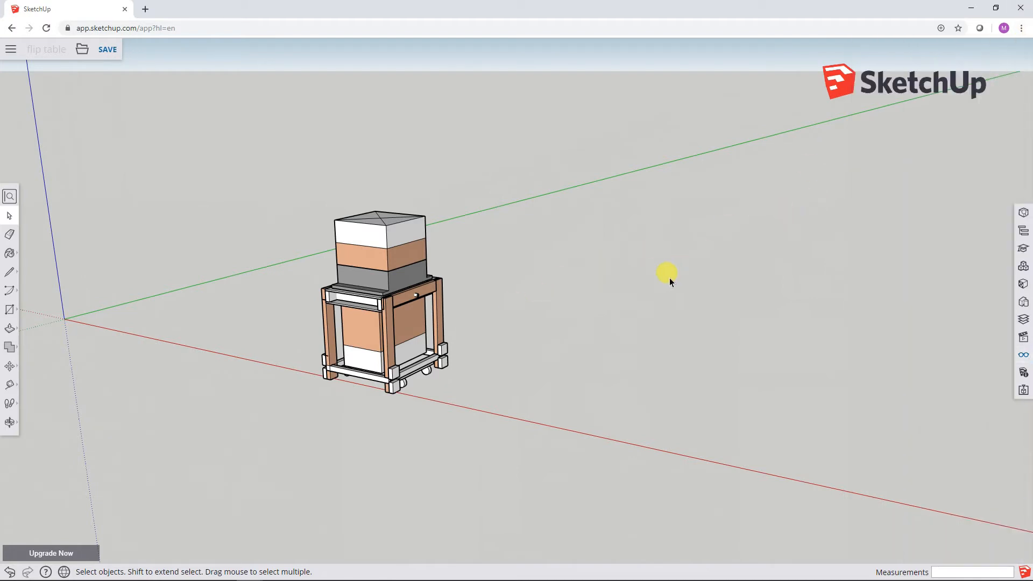
middle_click_drag(599, 291, 697, 298, "shift")
scroll(544, 323, "up", 5)
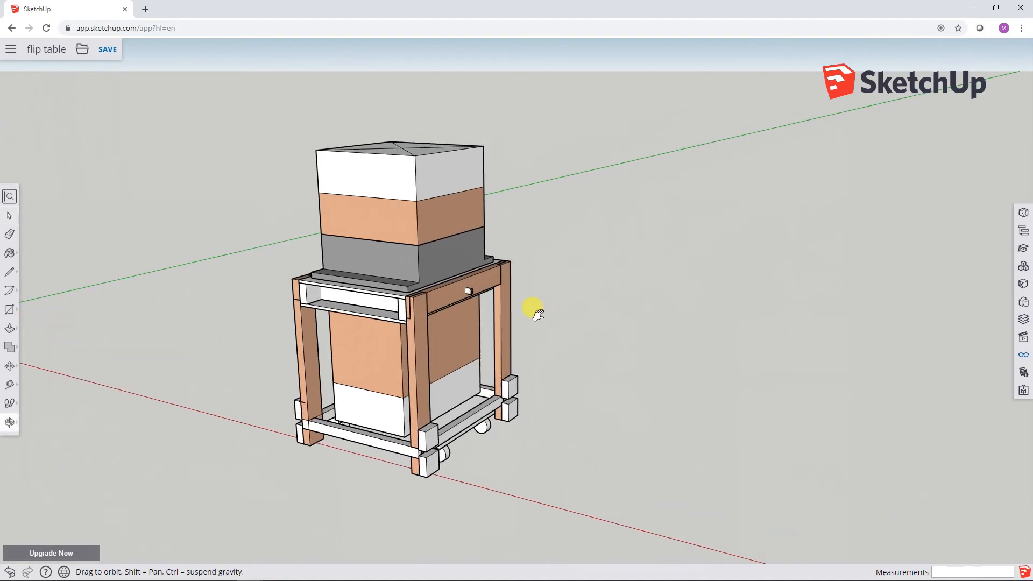
middle_click_drag(539, 316, 487, 320)
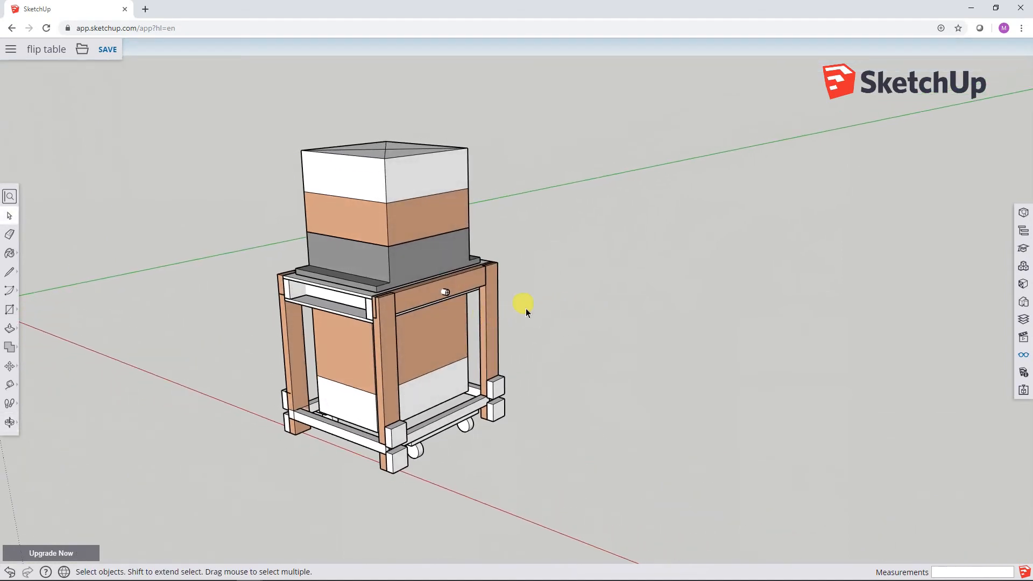